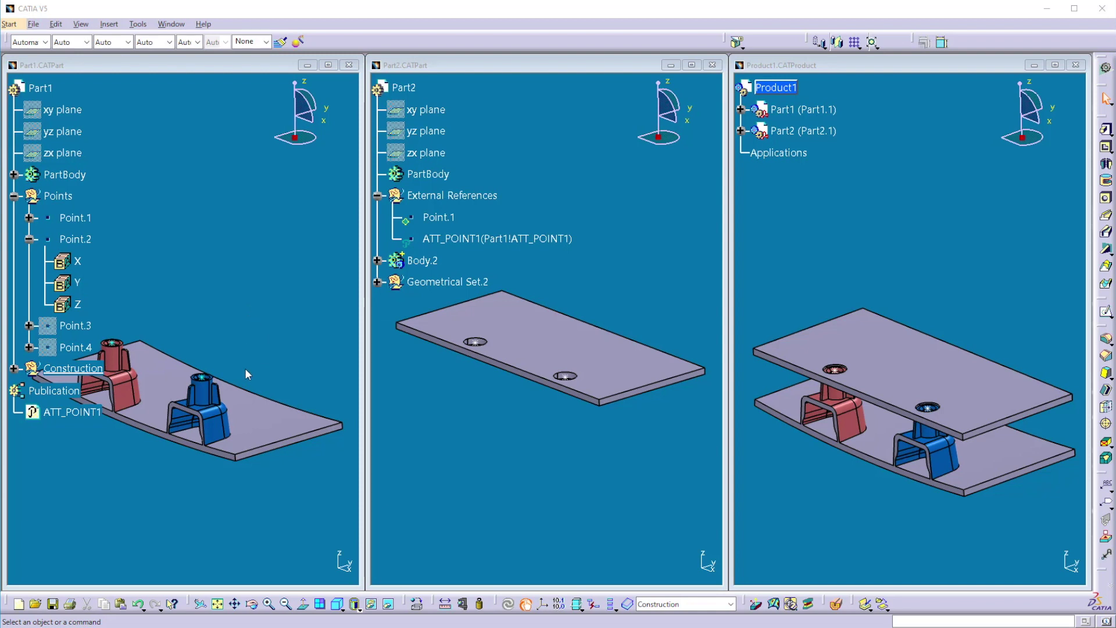
Center the graph on the blue screw's Pad.6 and list Part1's publishable parameters
right_click(212, 393)
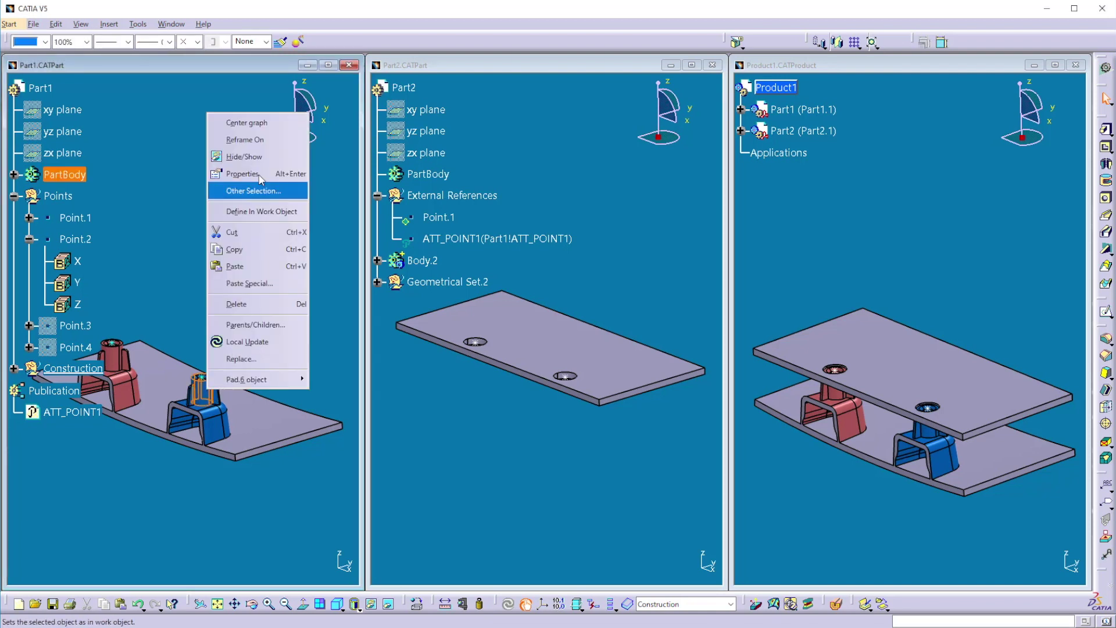
left_click(256, 121)
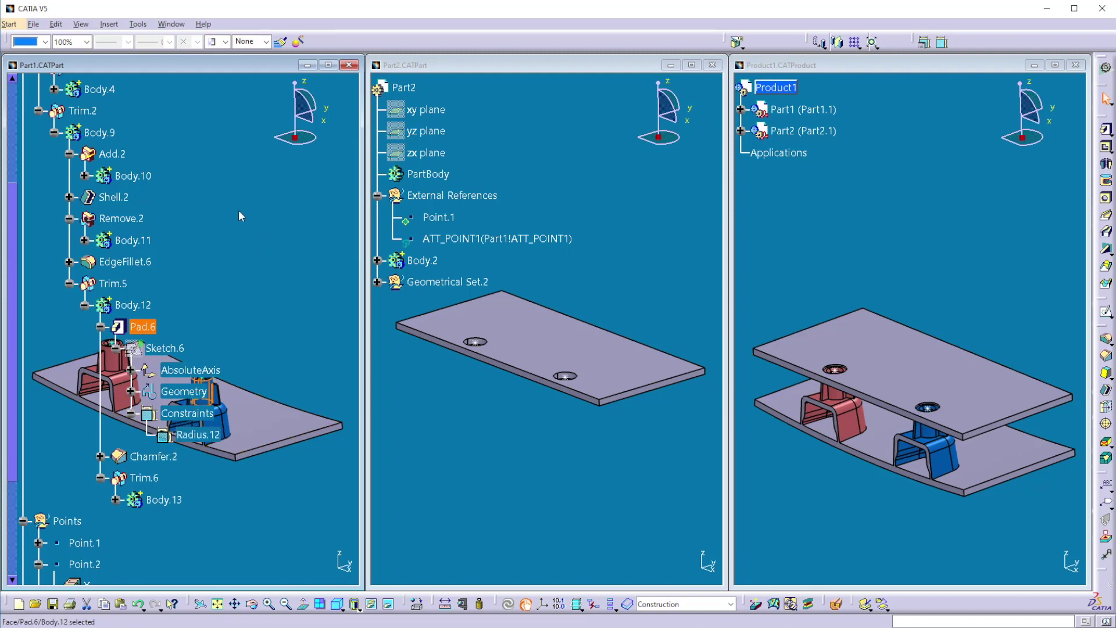
left_click(138, 25)
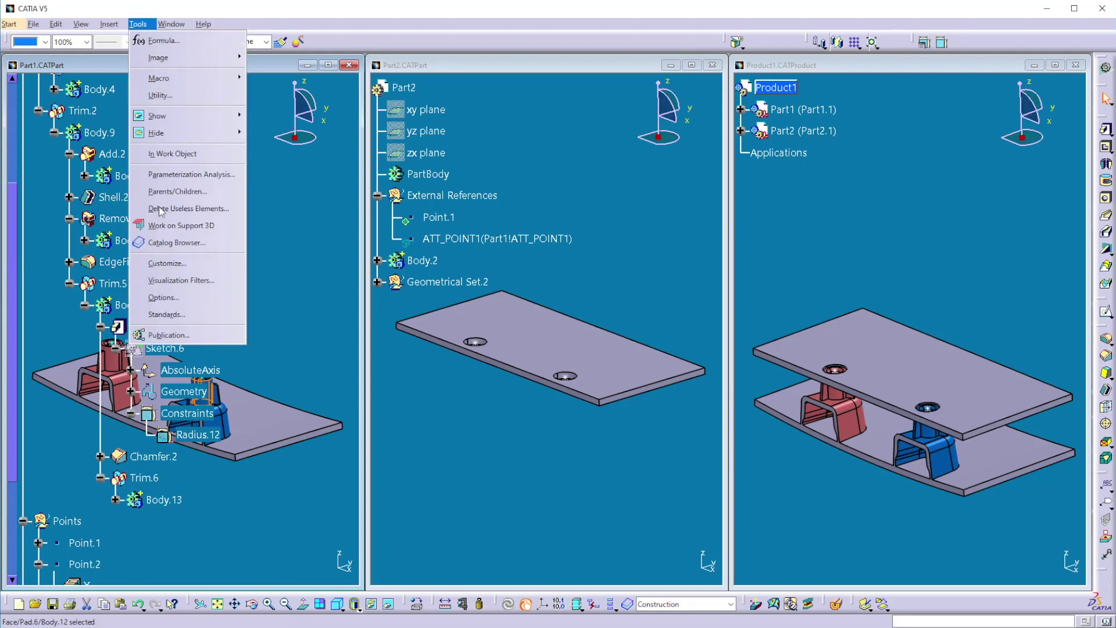
left_click(158, 335)
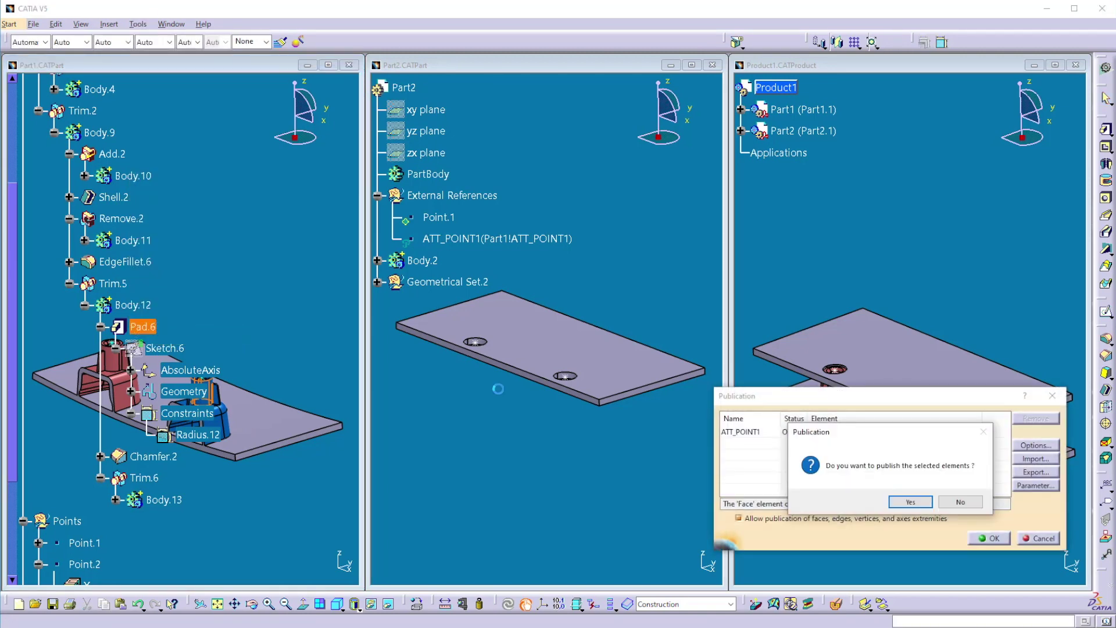
left_click(970, 503)
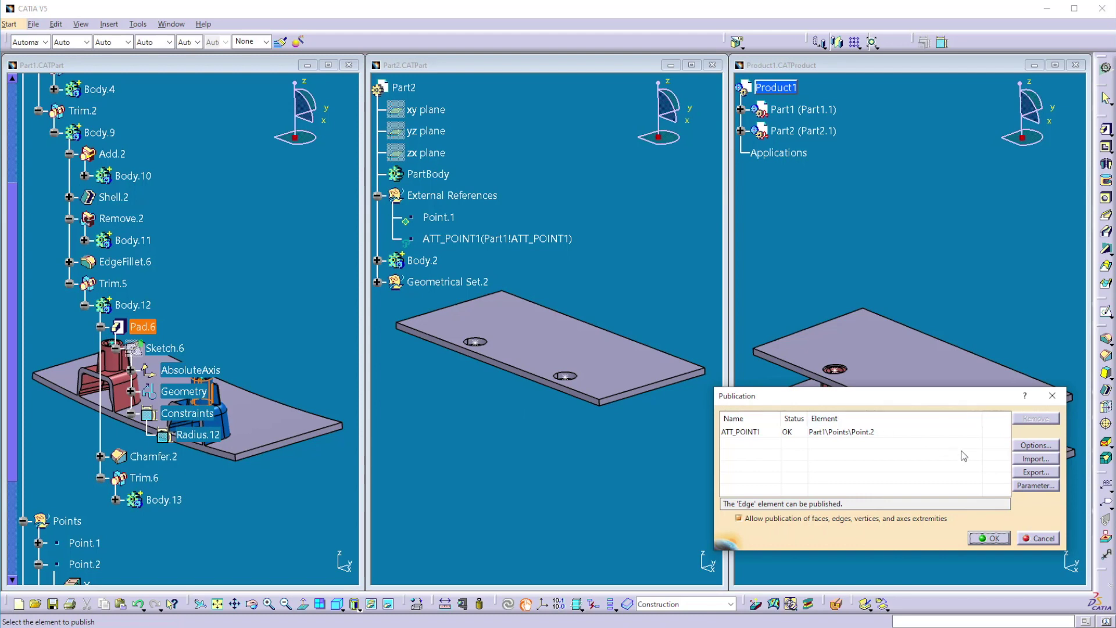
left_click(1026, 486)
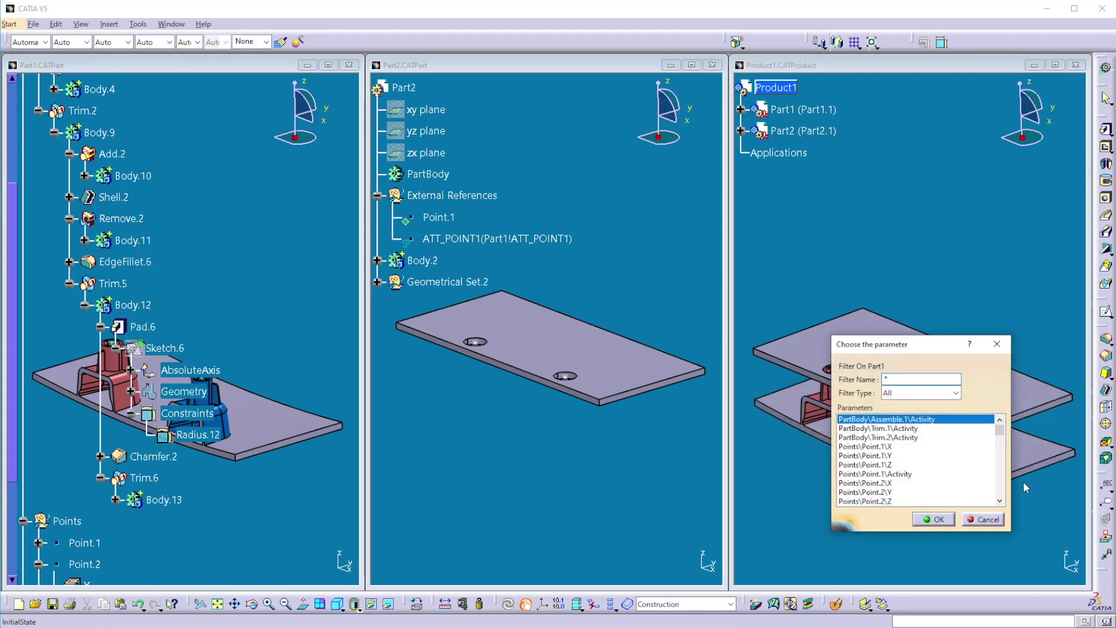
Choose Body.12\Sketch.6\Radius.12\Radius as the parameter to publish
left_click_drag(906, 349, 616, 296)
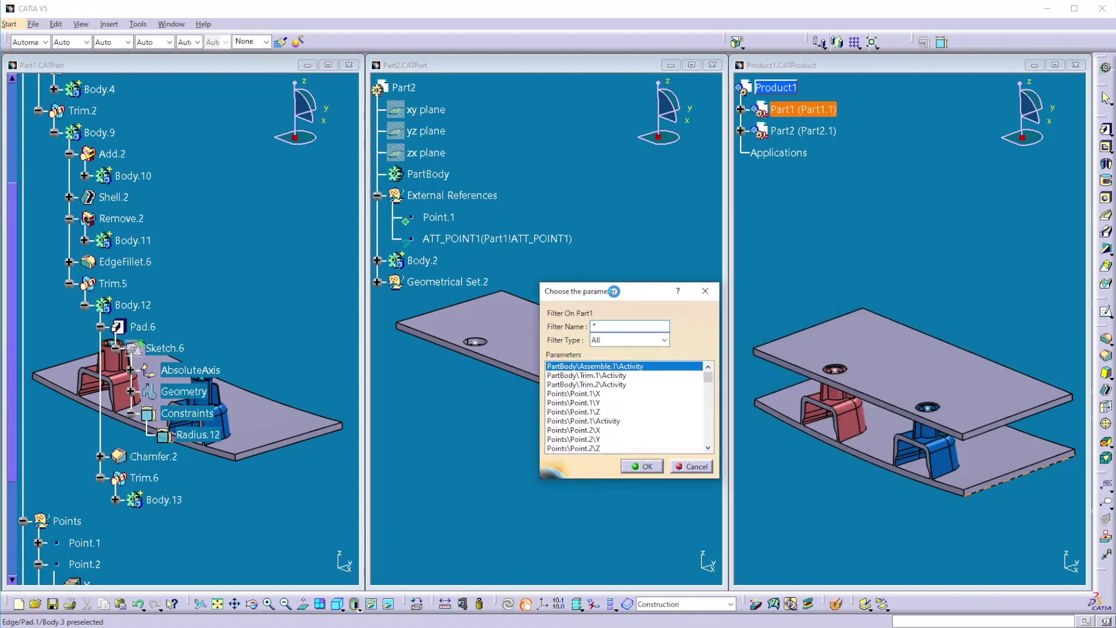
scroll(603, 413, "down", 1)
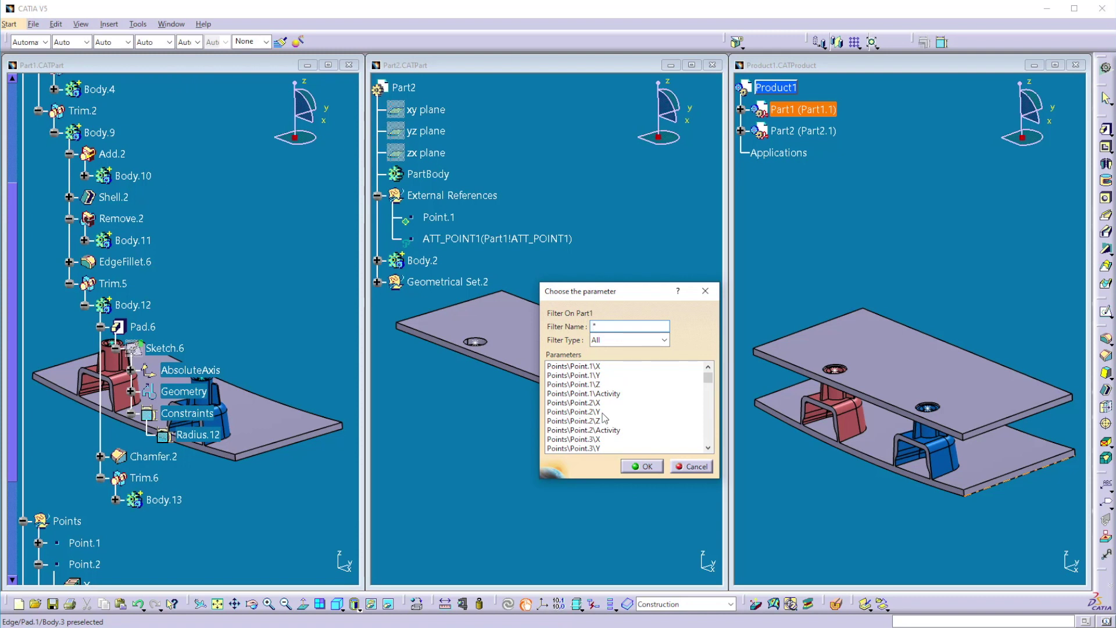
scroll(603, 416, "down", 2)
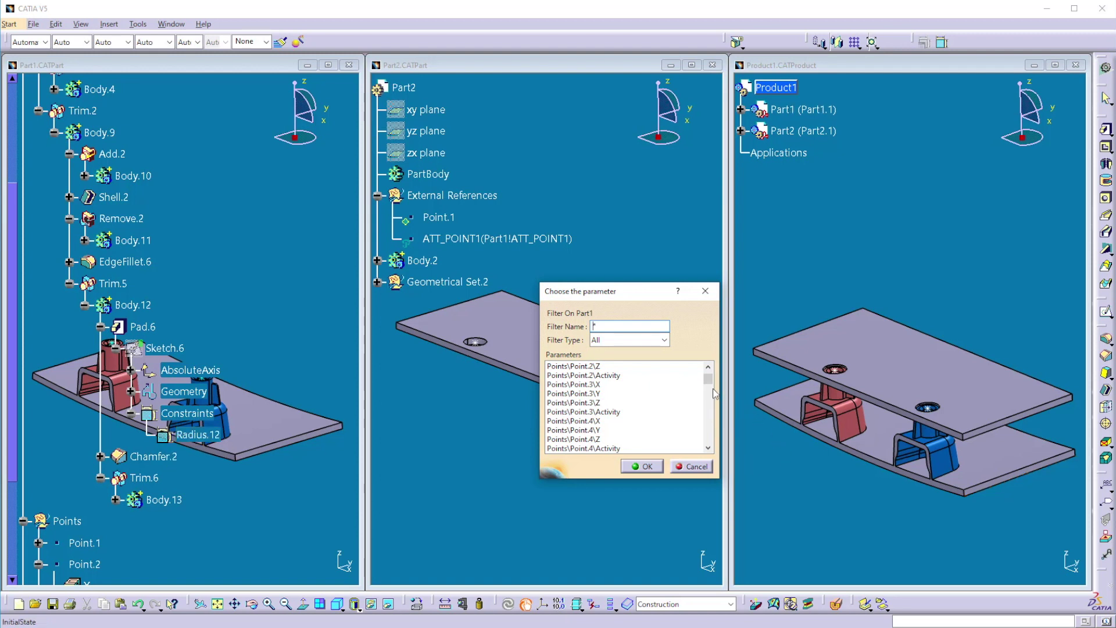
left_click_drag(709, 379, 701, 425)
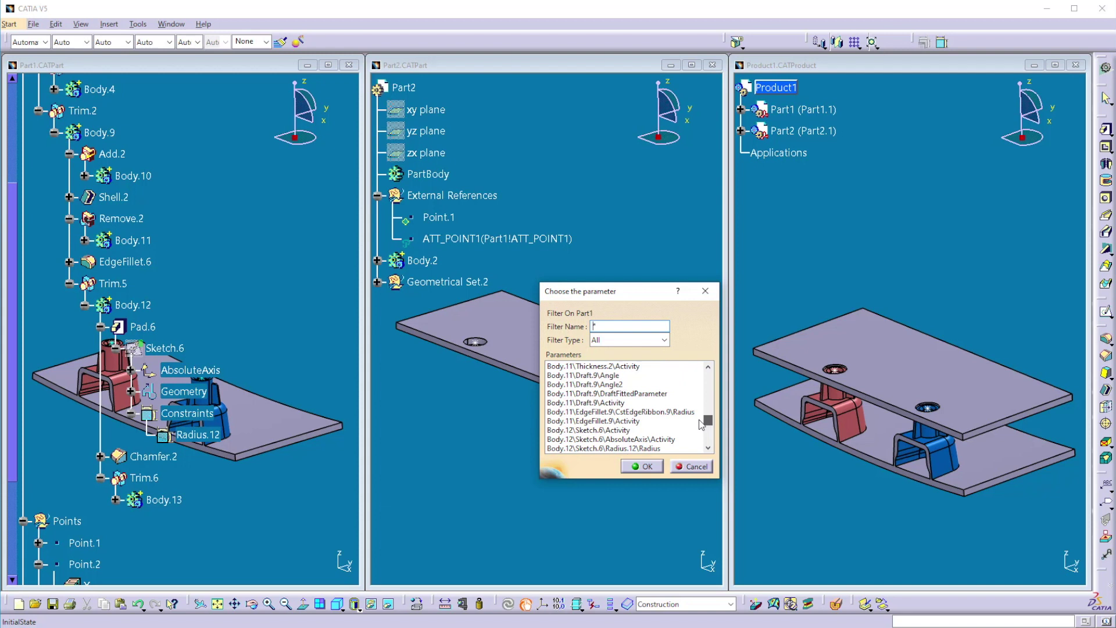
left_click(651, 449)
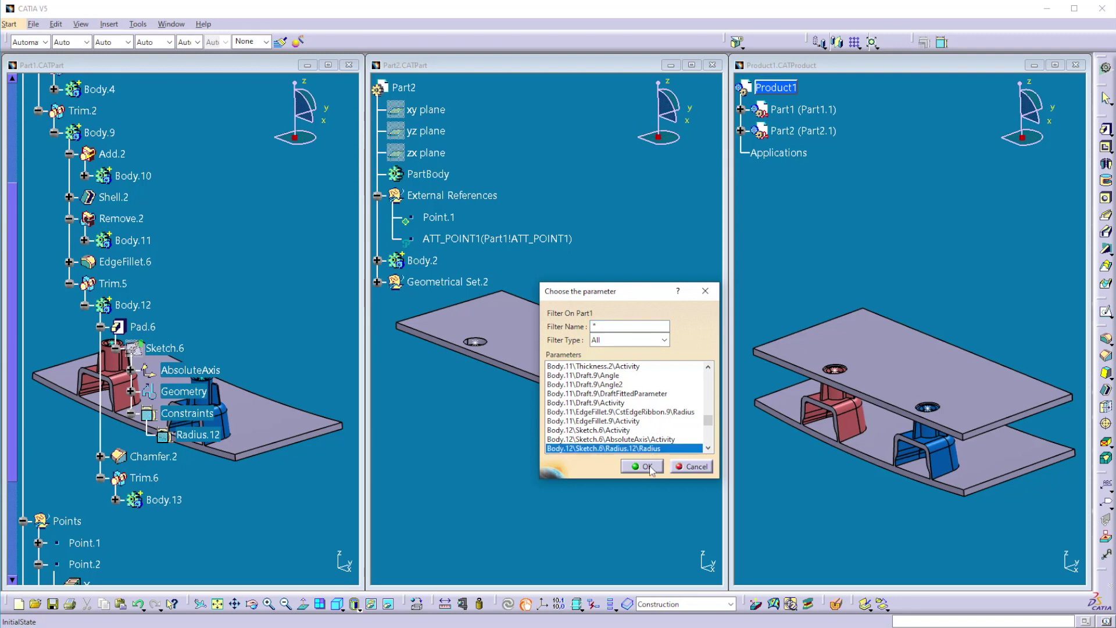
left_click(645, 467)
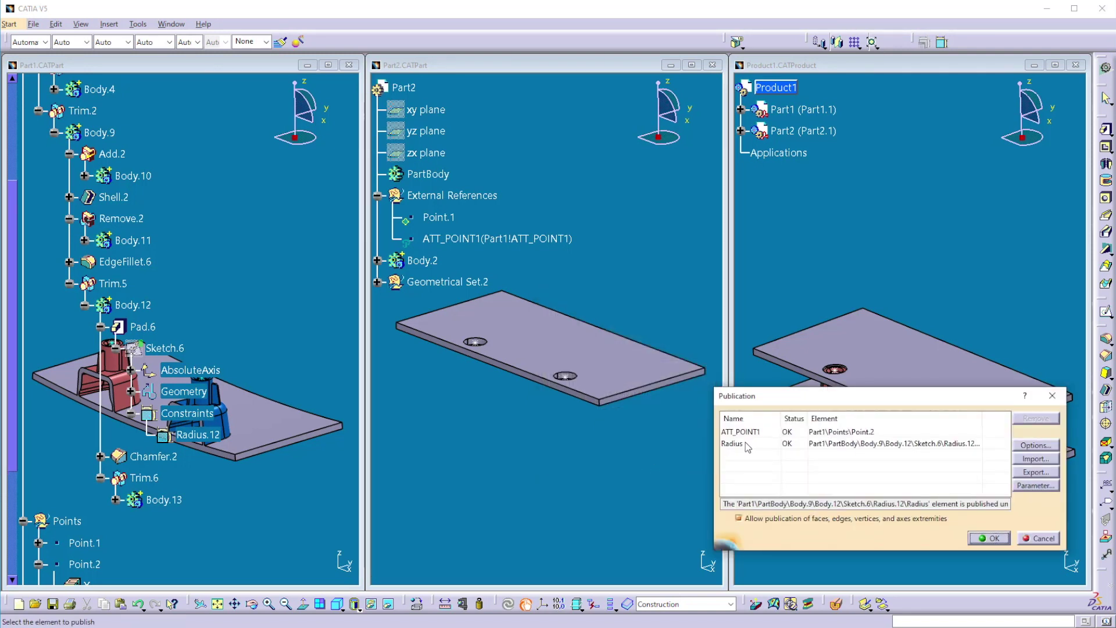
Rename the Radius publication to Radius1, keeping the original parameter name, and close Publication
left_click(746, 442)
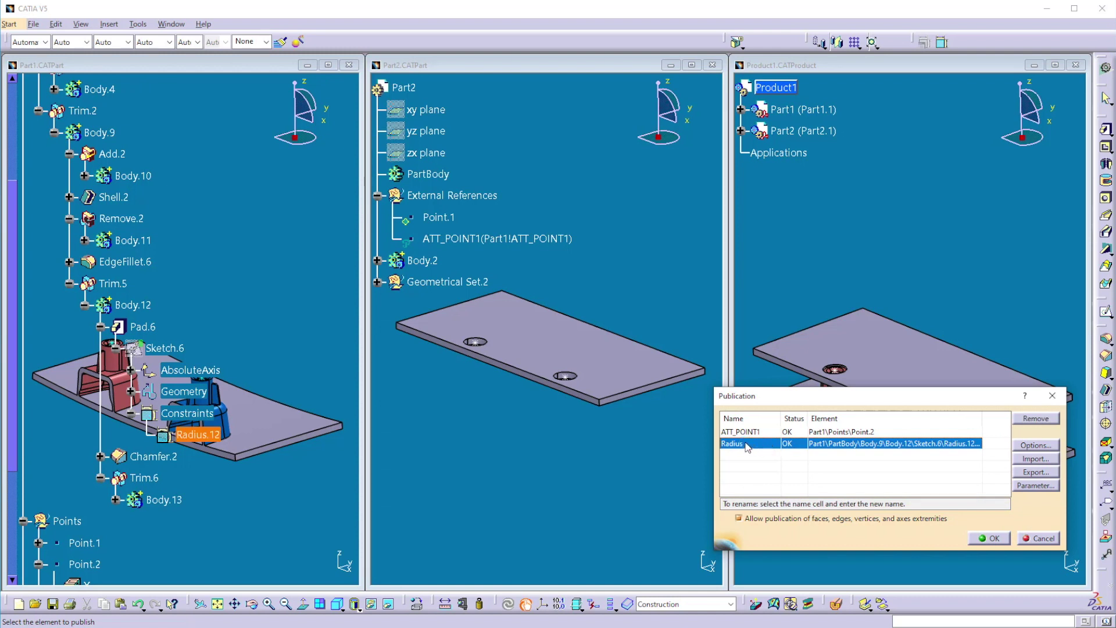
left_click(751, 444)
left_click(753, 443)
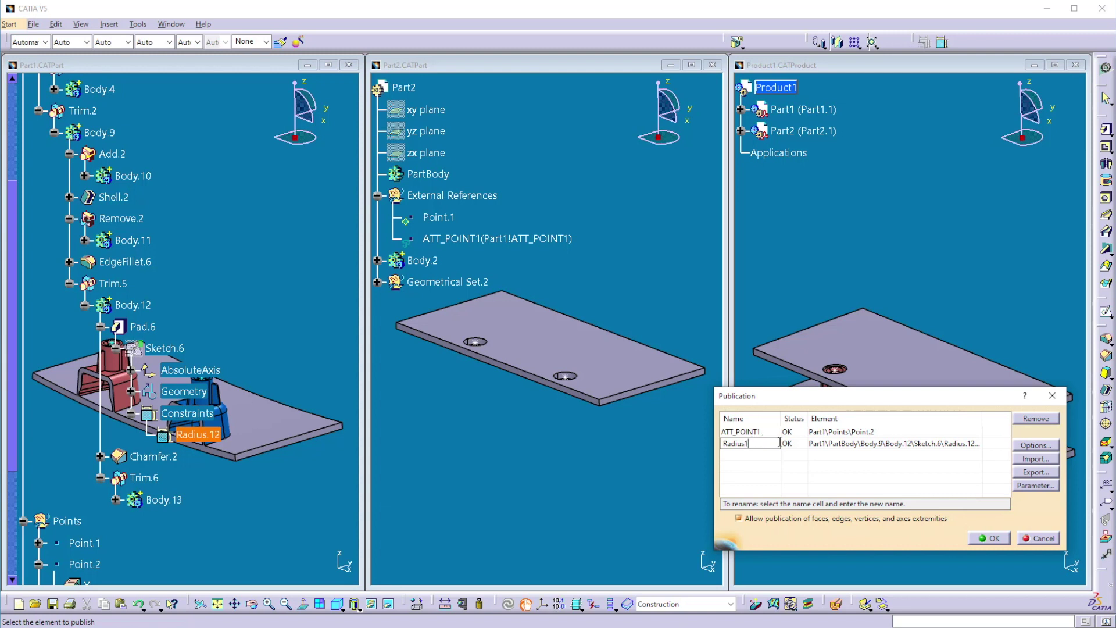
key("Return")
left_click(996, 539)
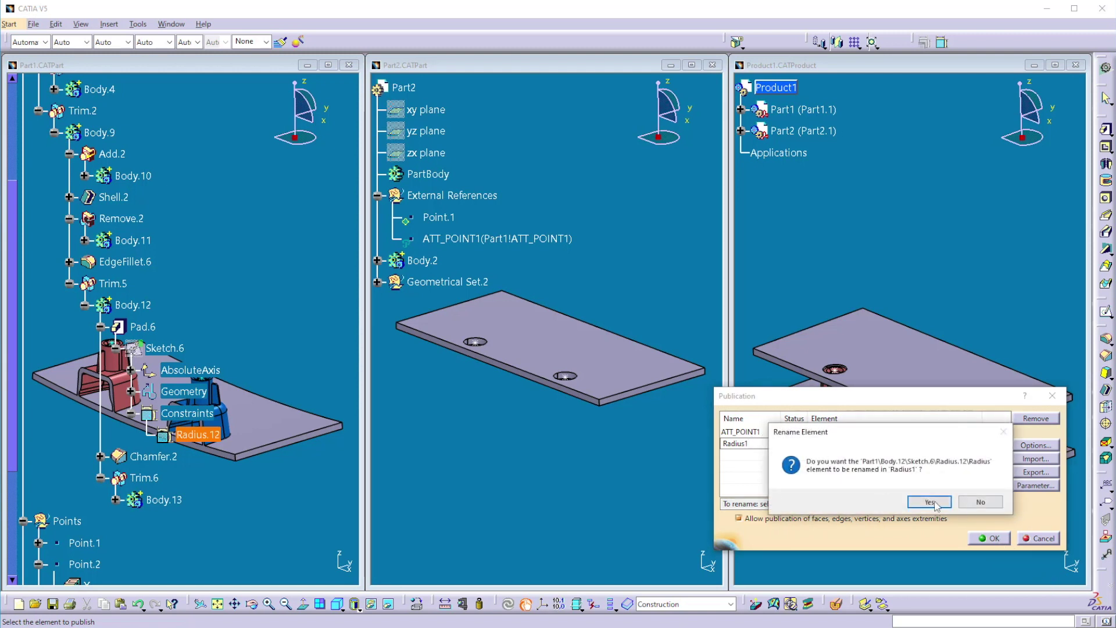
left_click(983, 503)
left_click(990, 537)
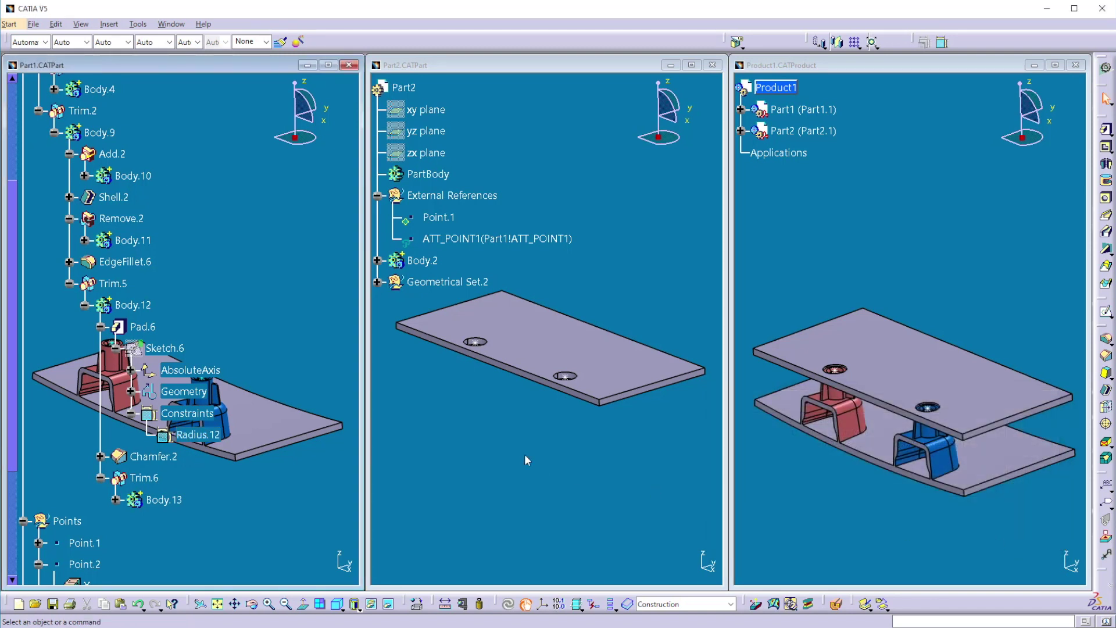
Collapse PartBody and copy Part1's published Radius1
scroll(51, 185, "up", 3)
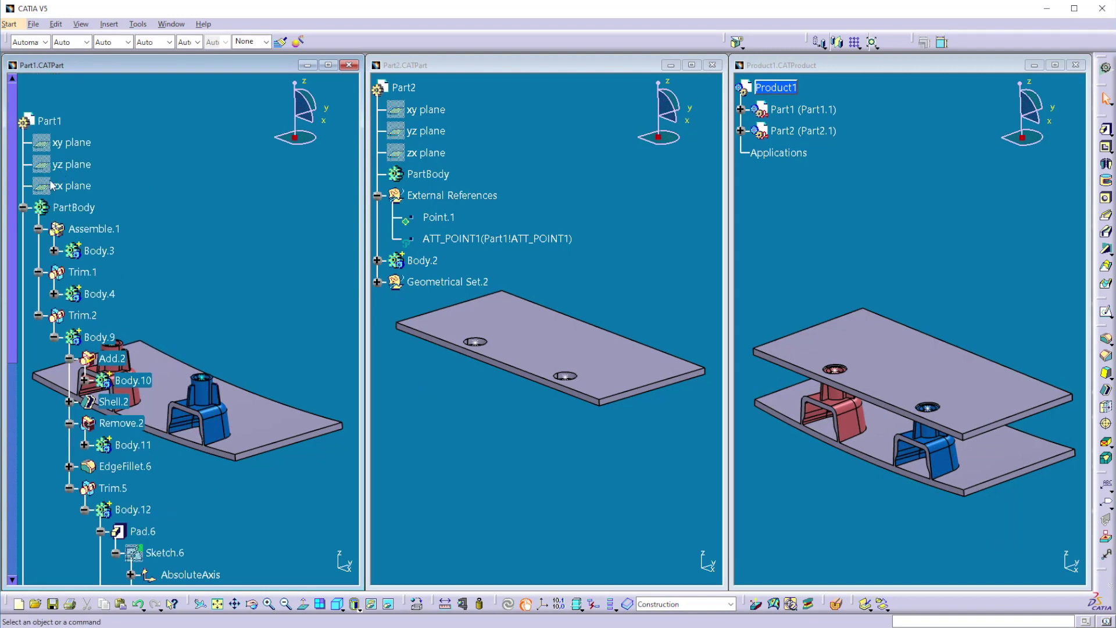
left_click(23, 208)
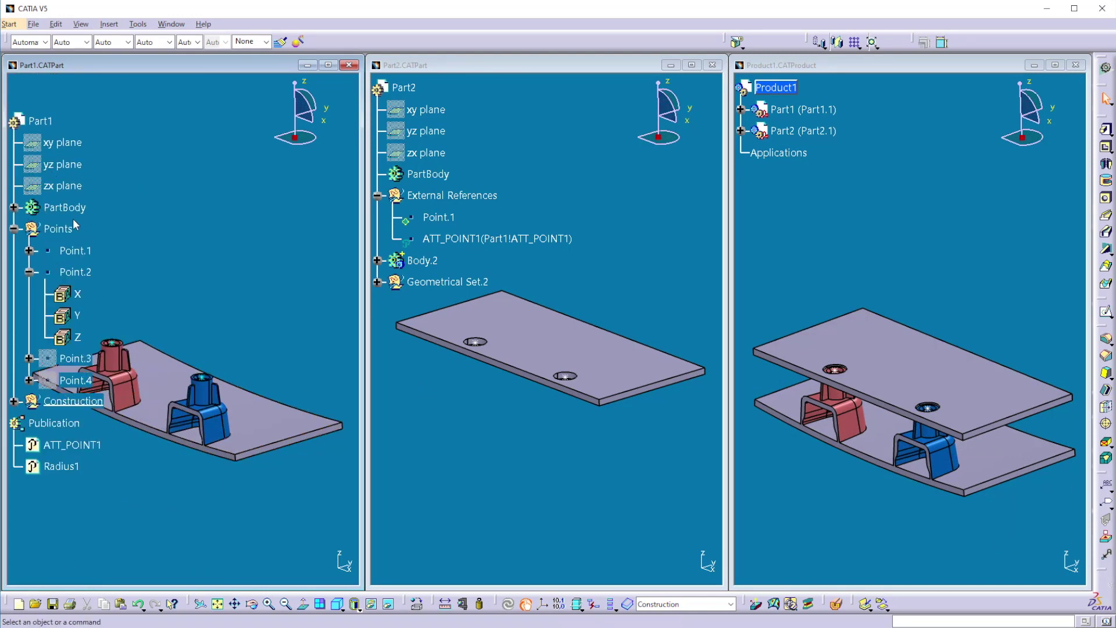
right_click(74, 473)
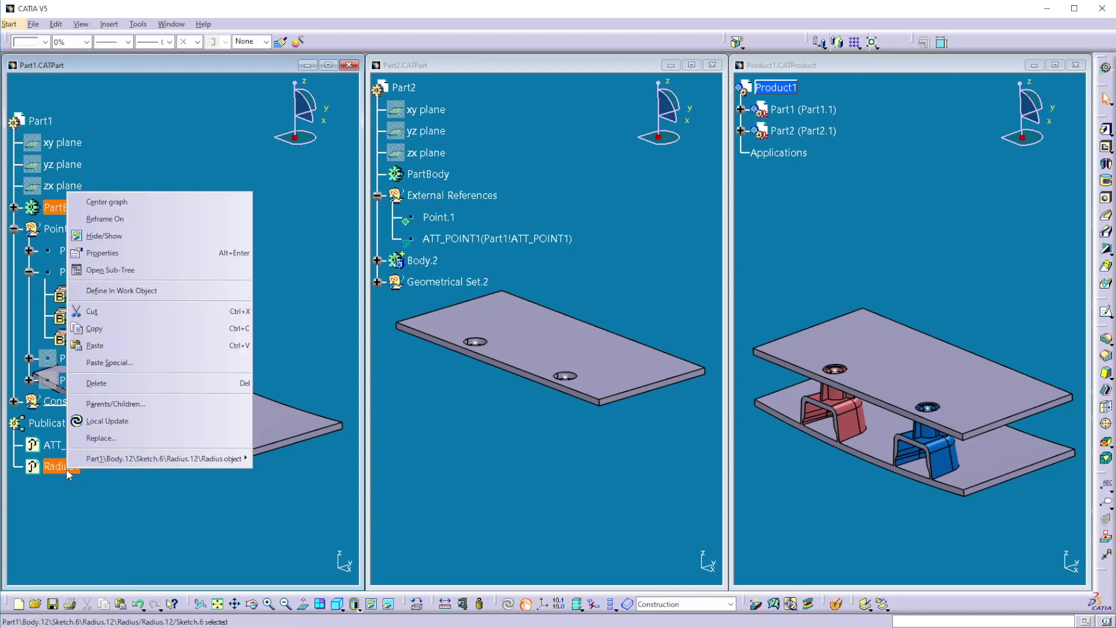
left_click(113, 326)
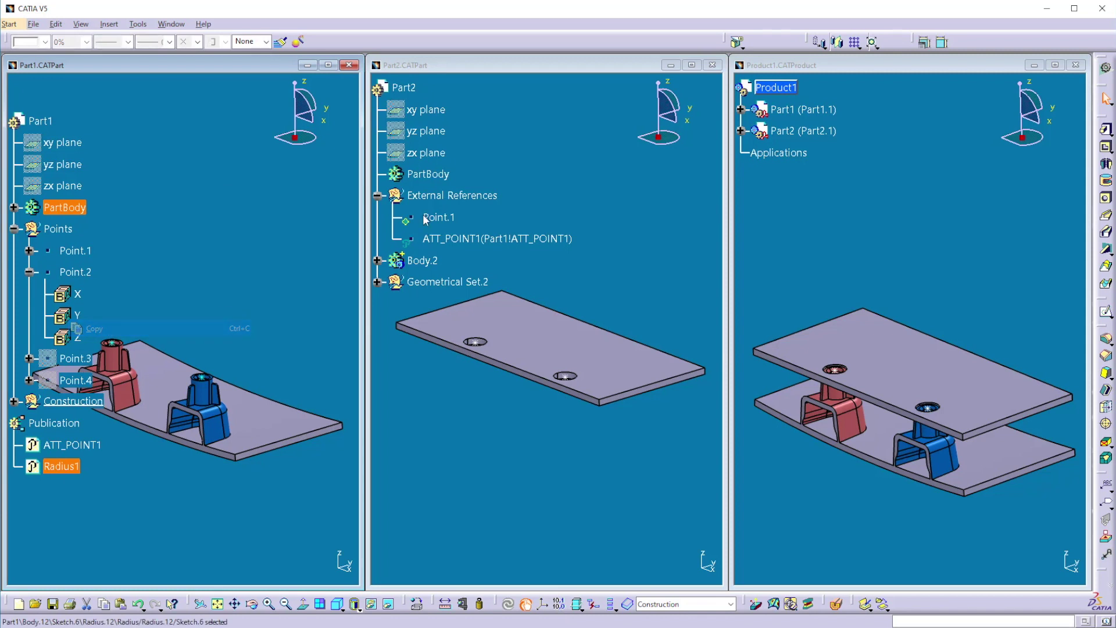
Paste Radius1 into Part2 As Result With Link and expand External Parameters
right_click(412, 86)
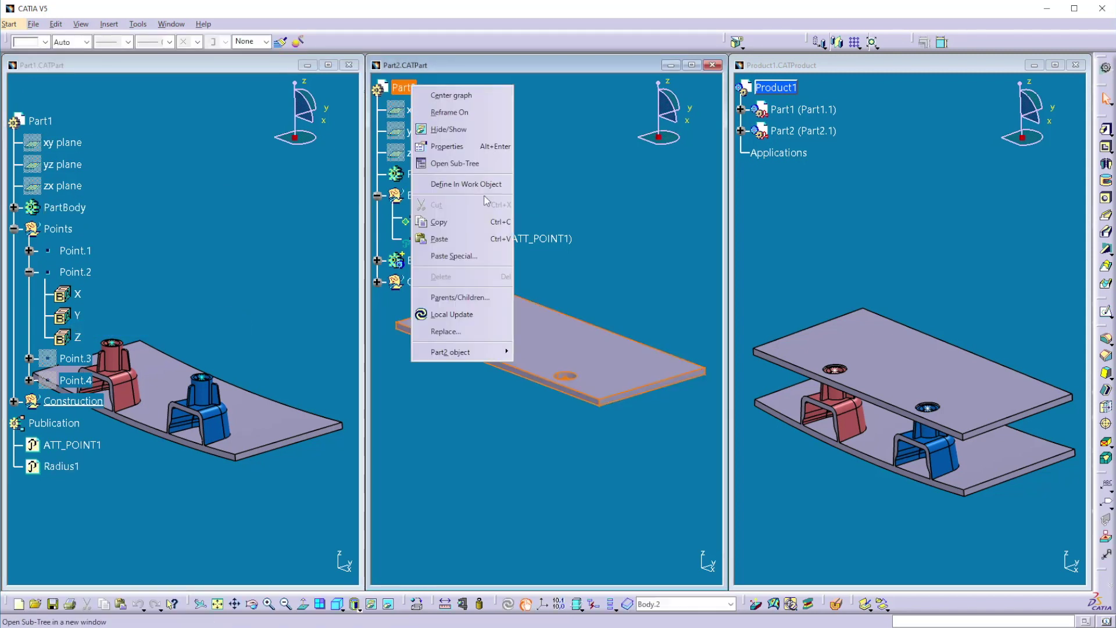
left_click(459, 255)
left_click(927, 542)
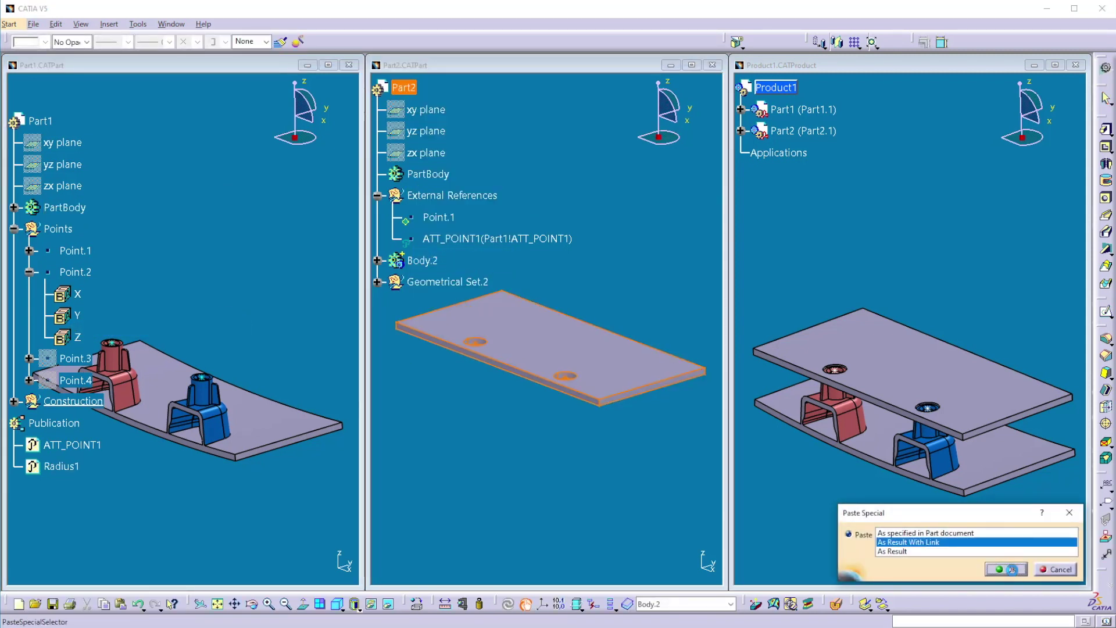
left_click(1012, 570)
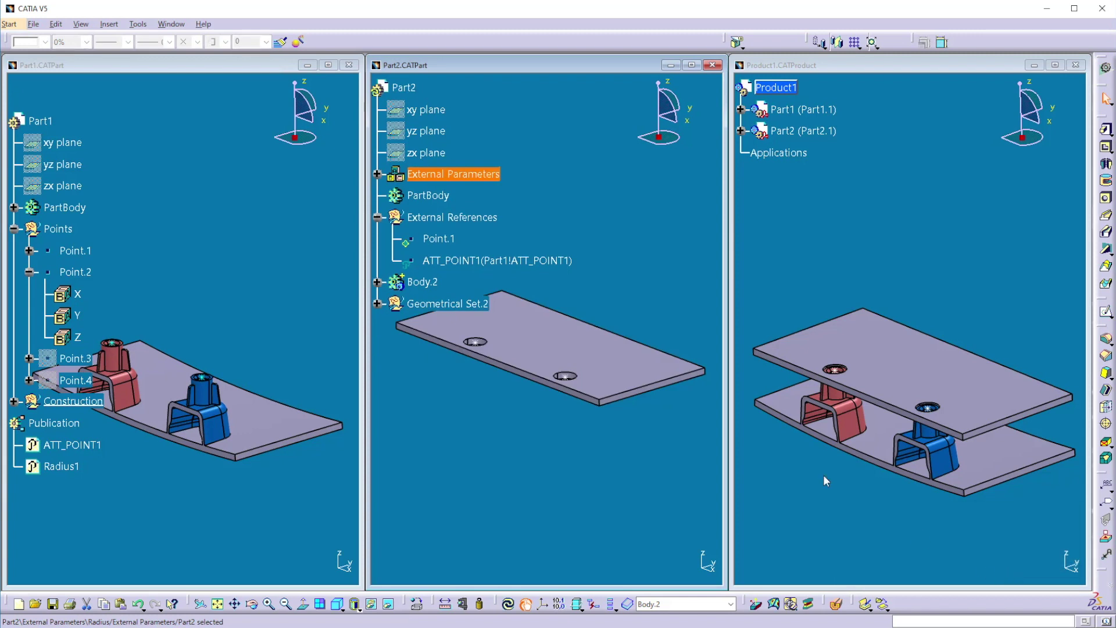
left_click(377, 173)
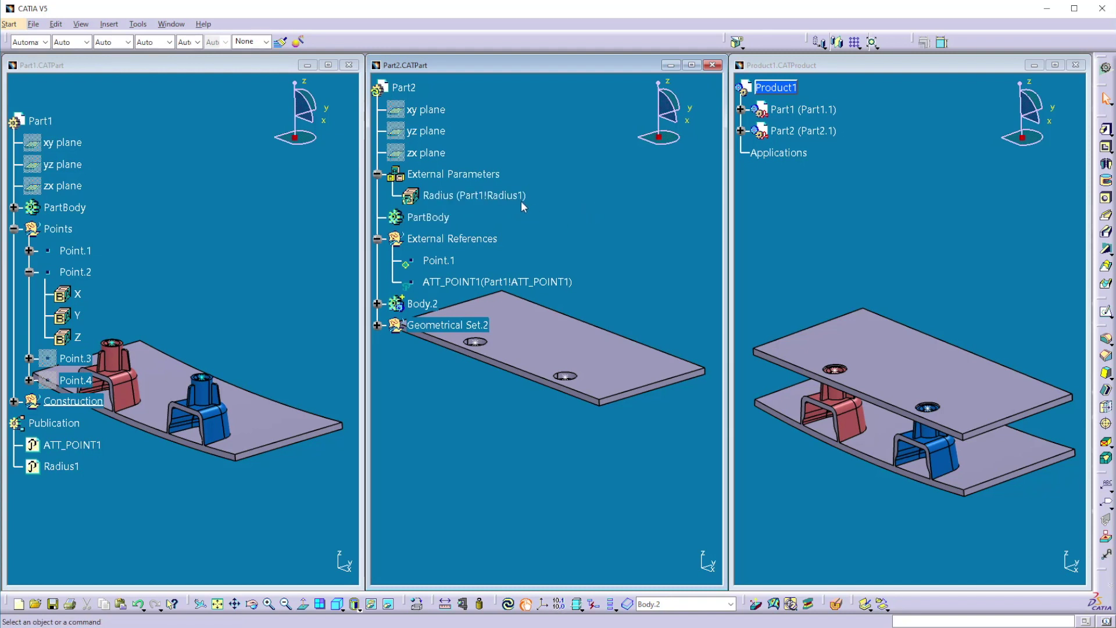
right_click(510, 199)
Center Part2's tree on the hole and open Hole.2's definition
left_click(578, 182)
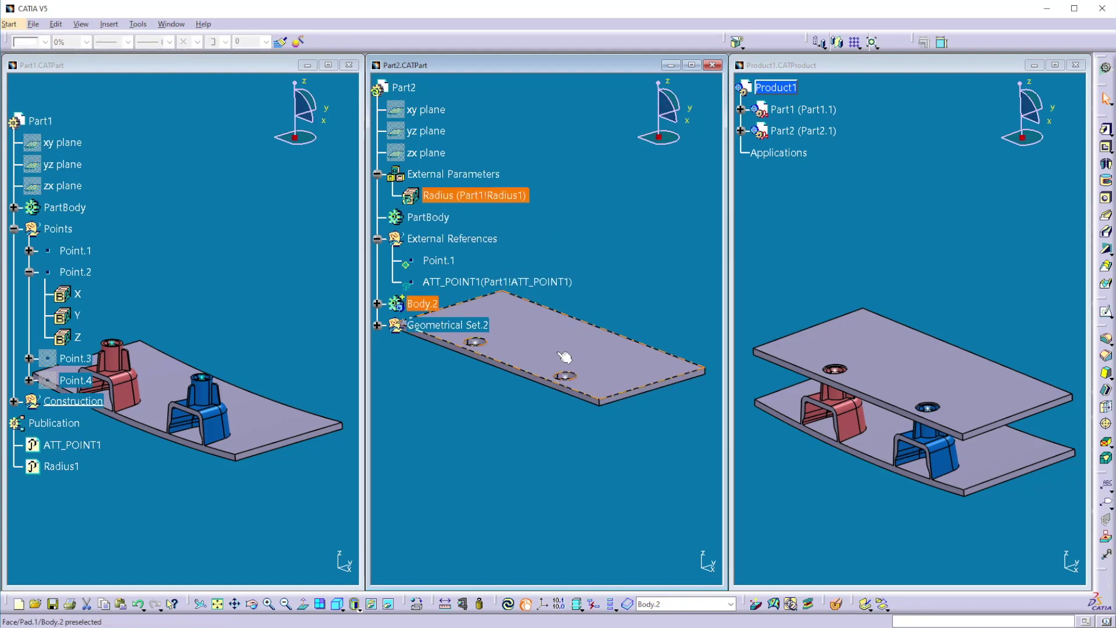
right_click(574, 379)
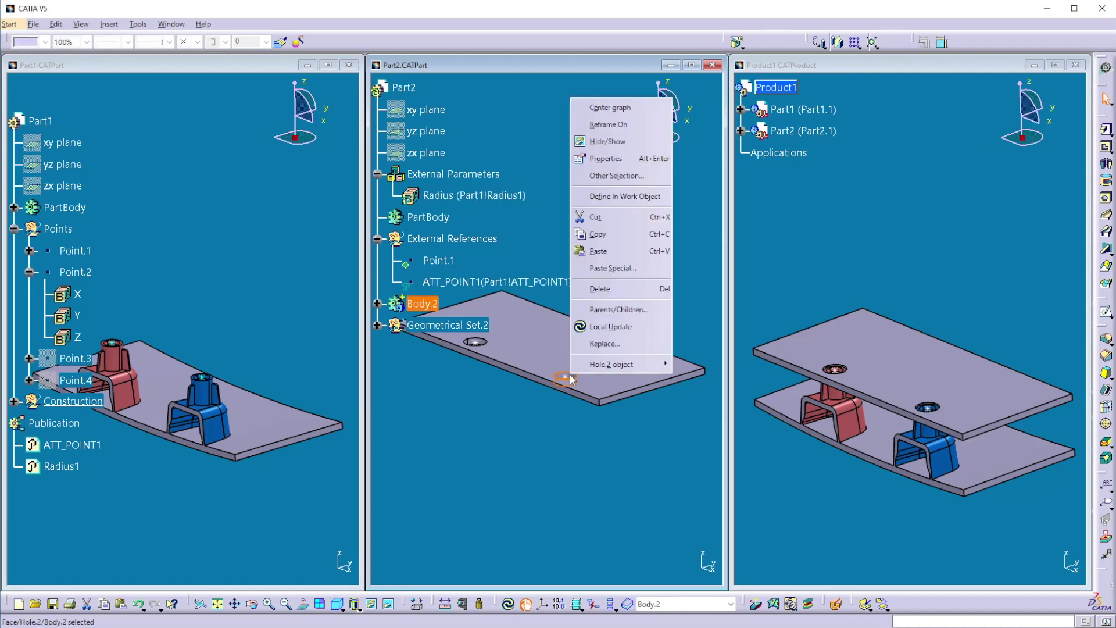
left_click(601, 114)
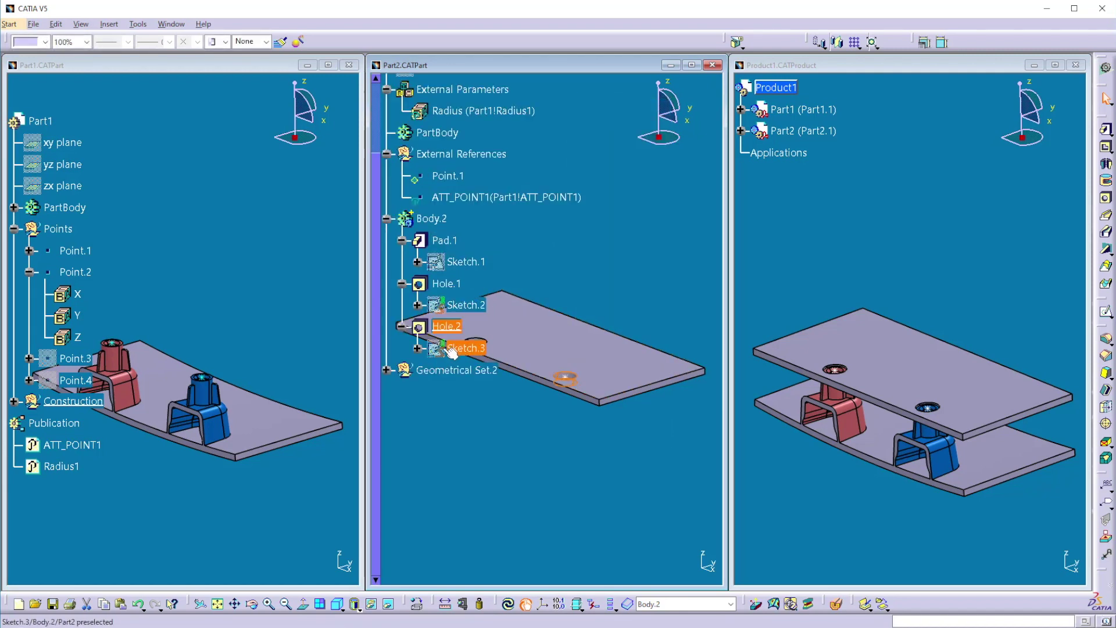
double_click(458, 328)
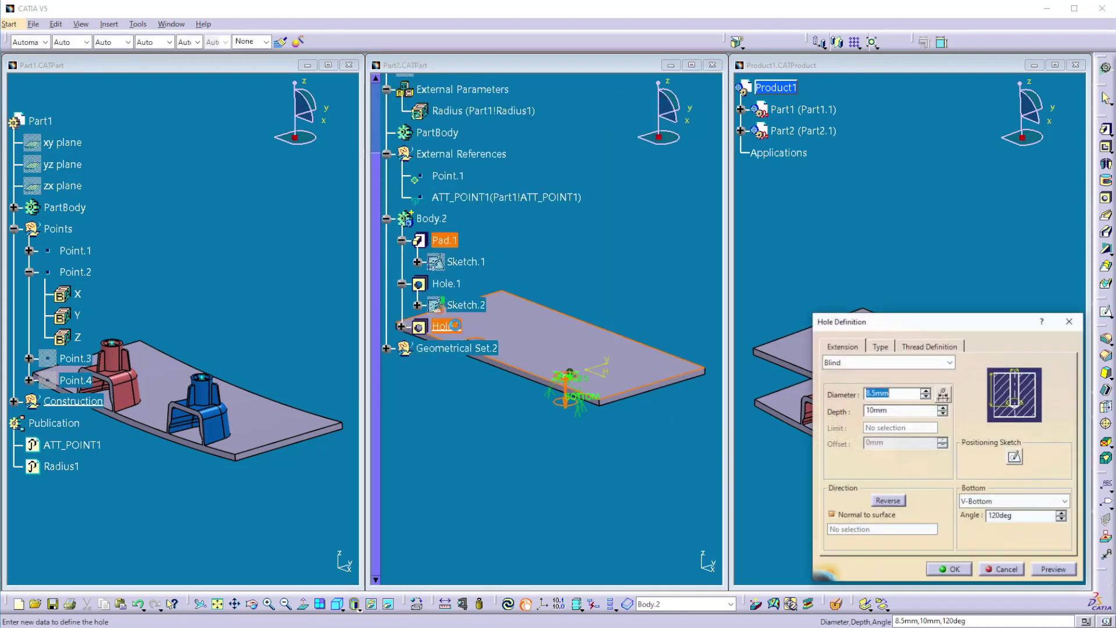
Drive Hole.2's diameter with a formula using Radius (Part1!Radius1), giving 8.5mm
right_click(904, 393)
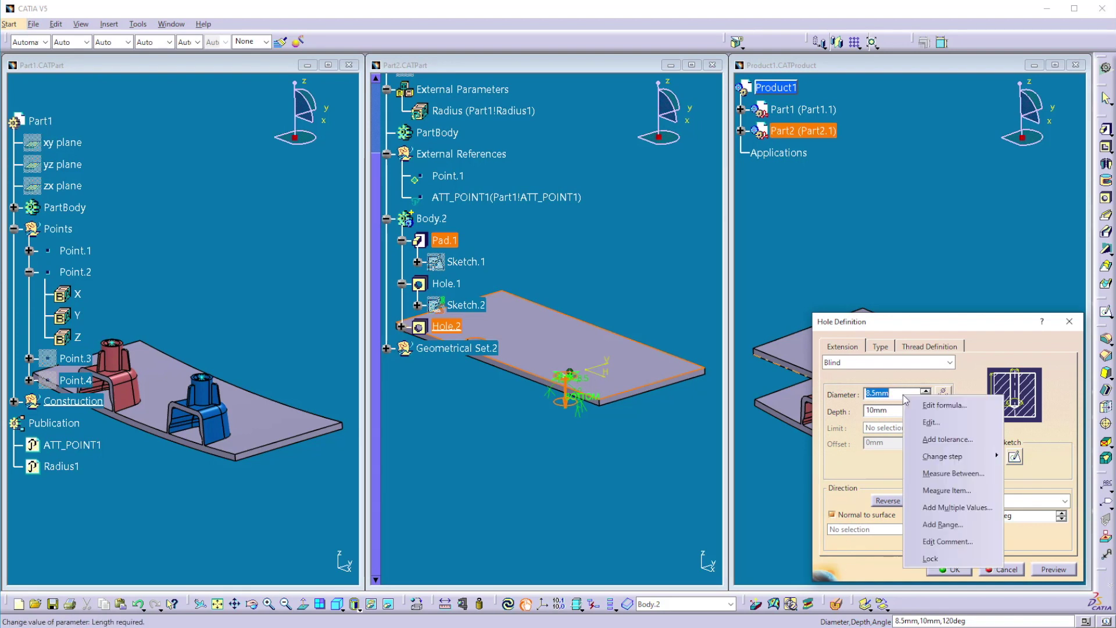
left_click(928, 406)
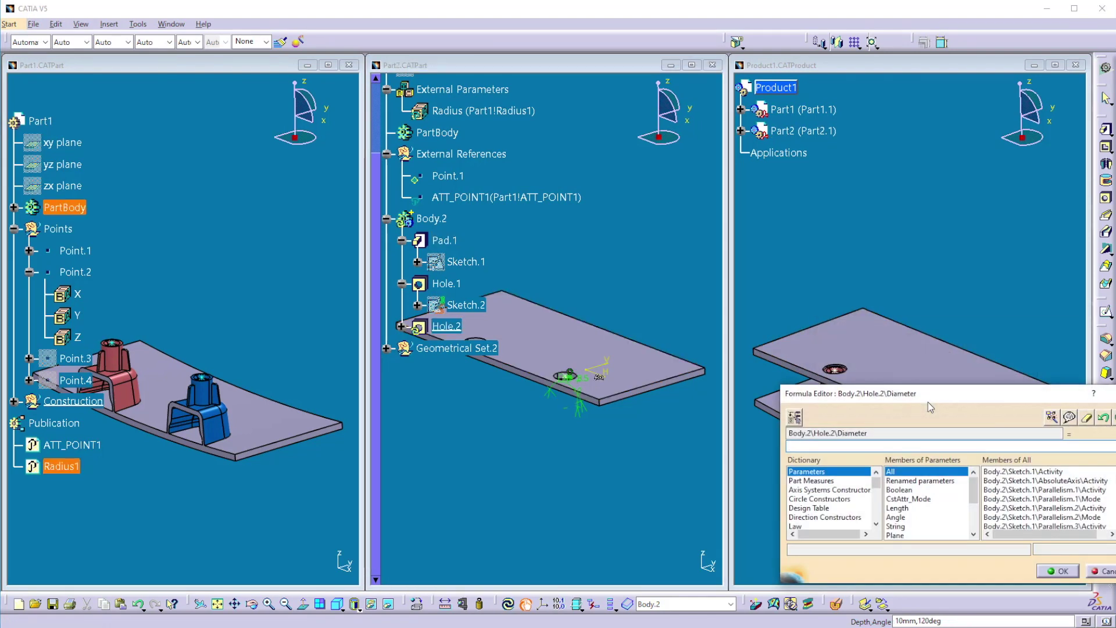
left_click(473, 111)
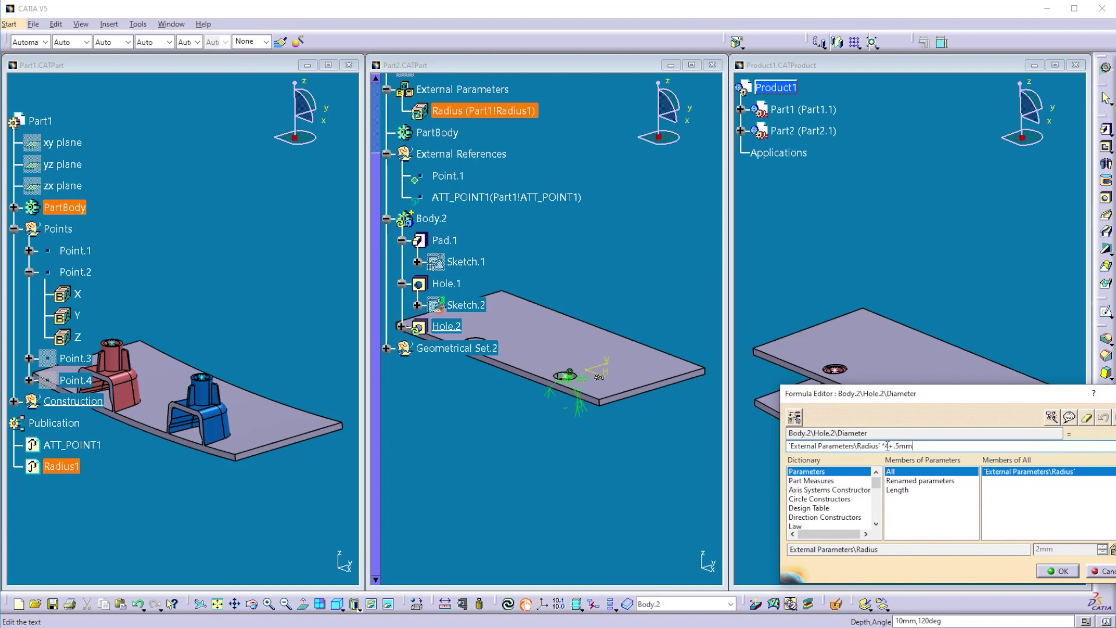
left_click(1061, 569)
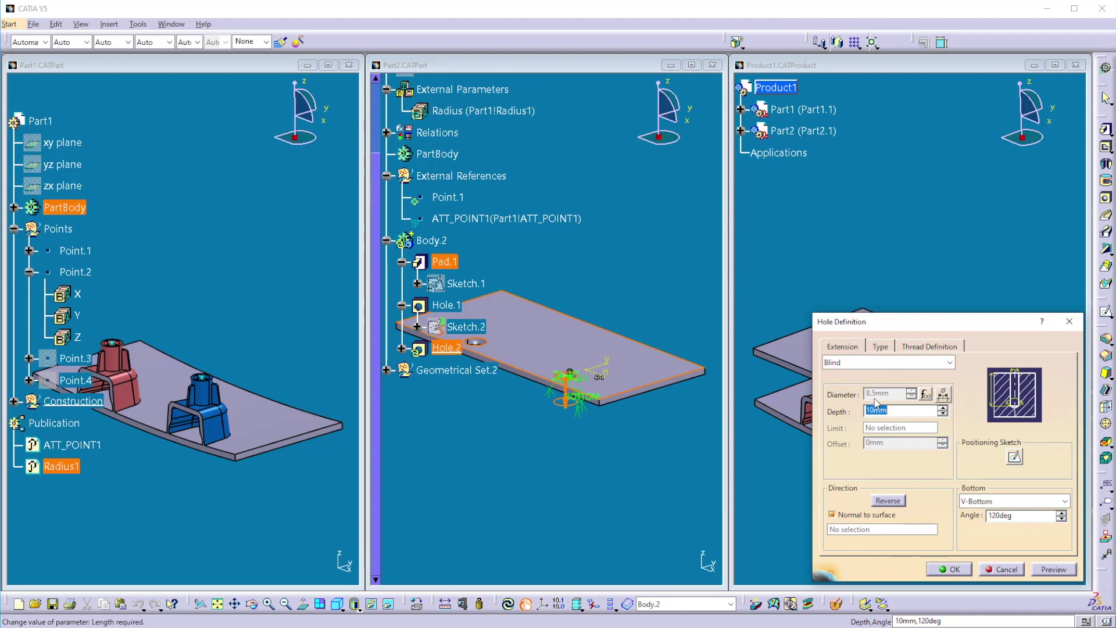
left_click(949, 569)
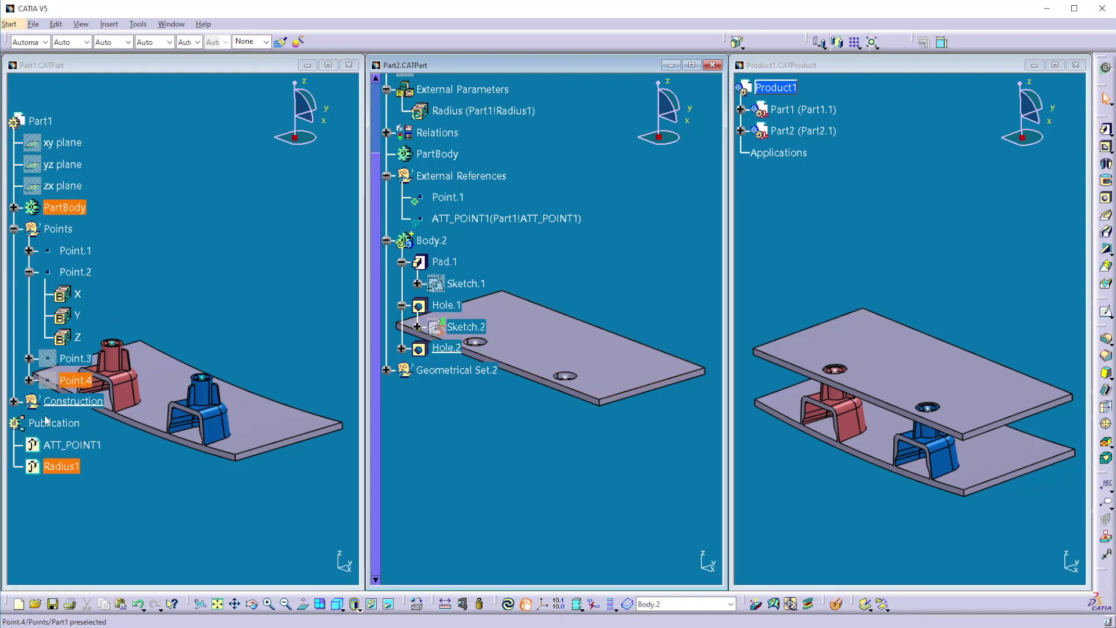
Set Sketch.6's circle diameter constraint to 6mm
right_click(201, 391)
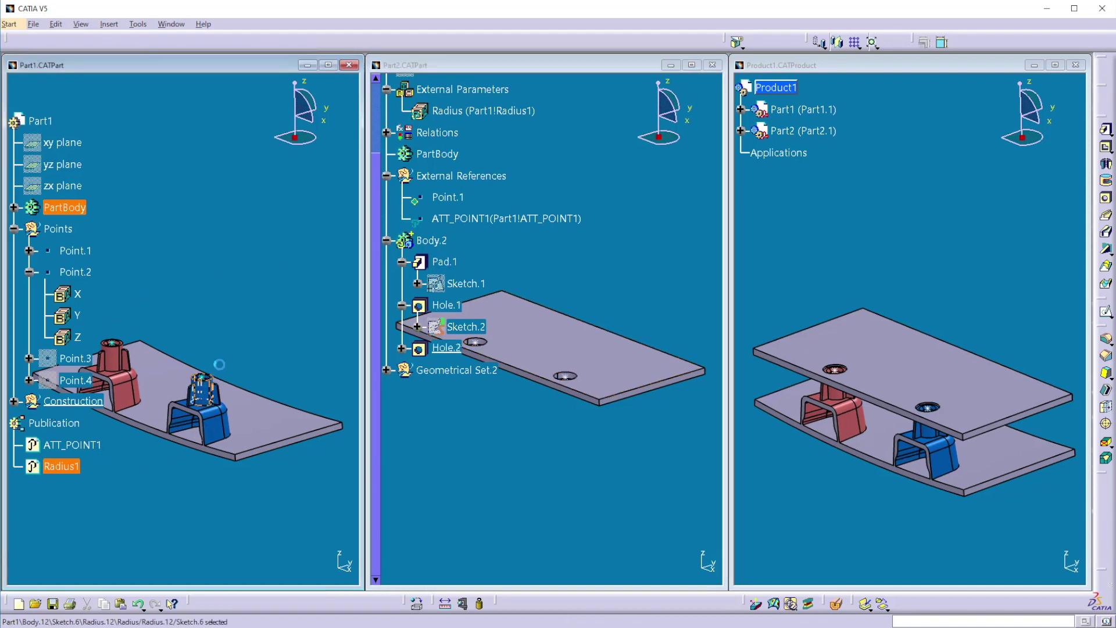
left_click(239, 124)
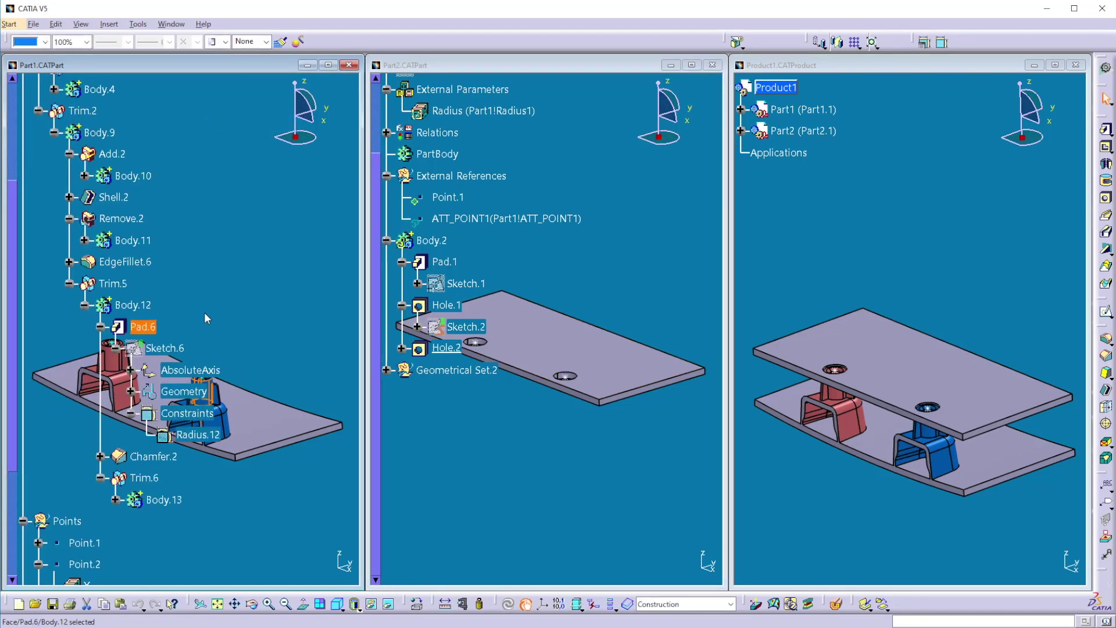
double_click(175, 348)
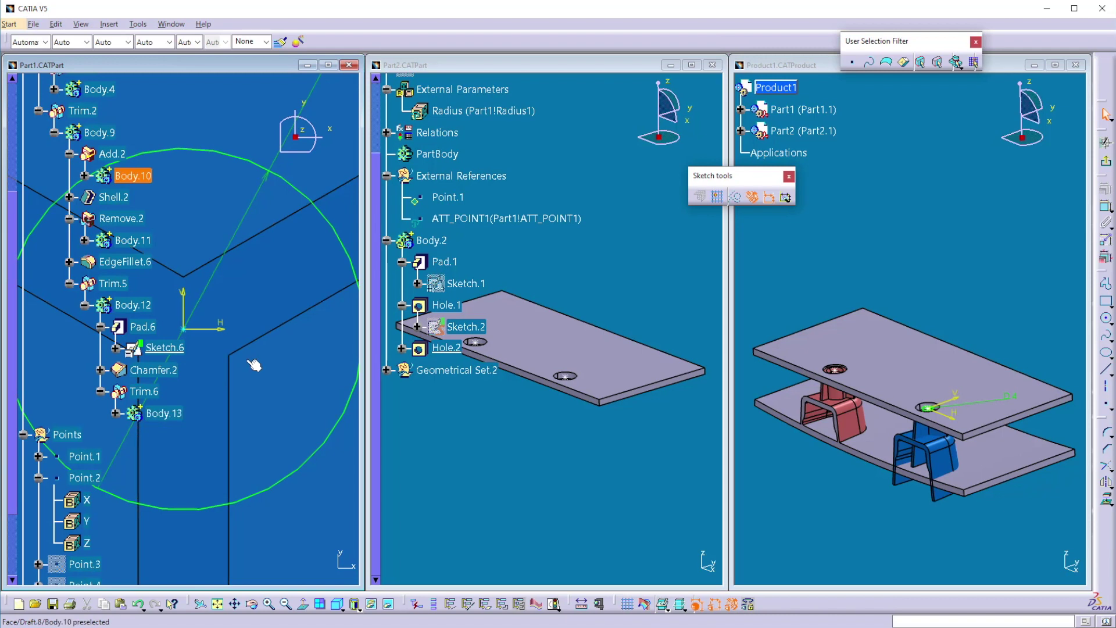
middle_click_drag(254, 365, 211, 443)
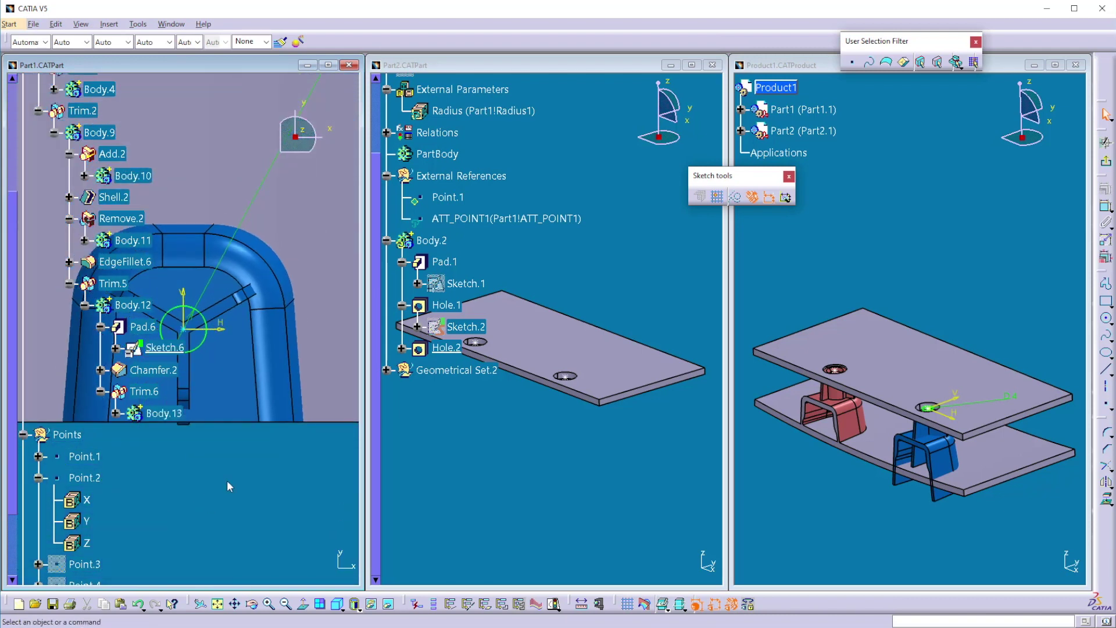
double_click(247, 212)
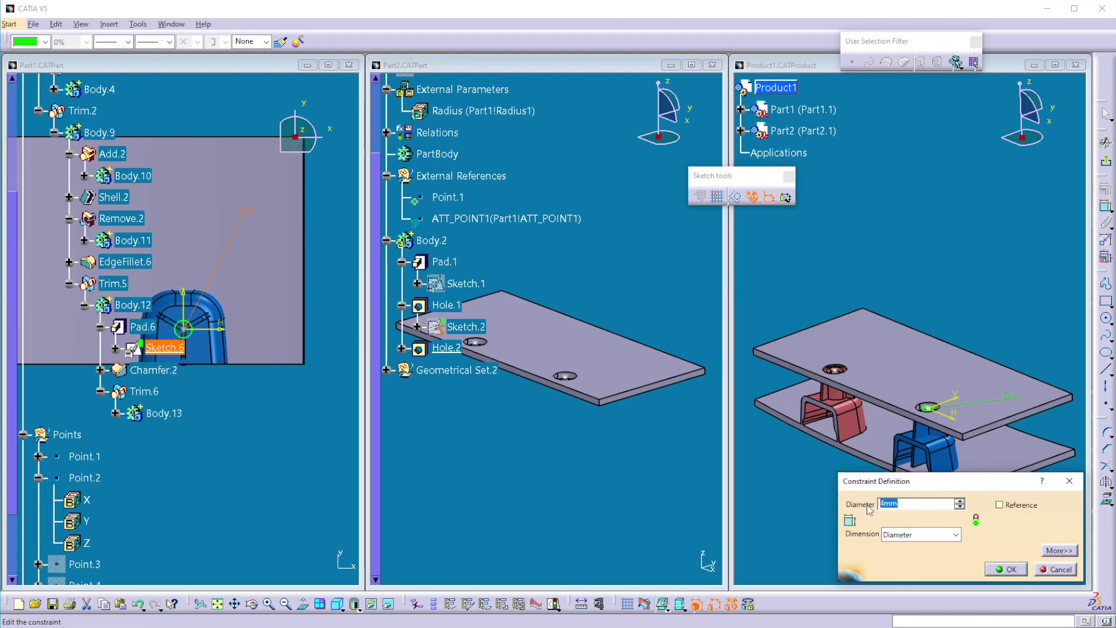
type("6")
left_click(1004, 571)
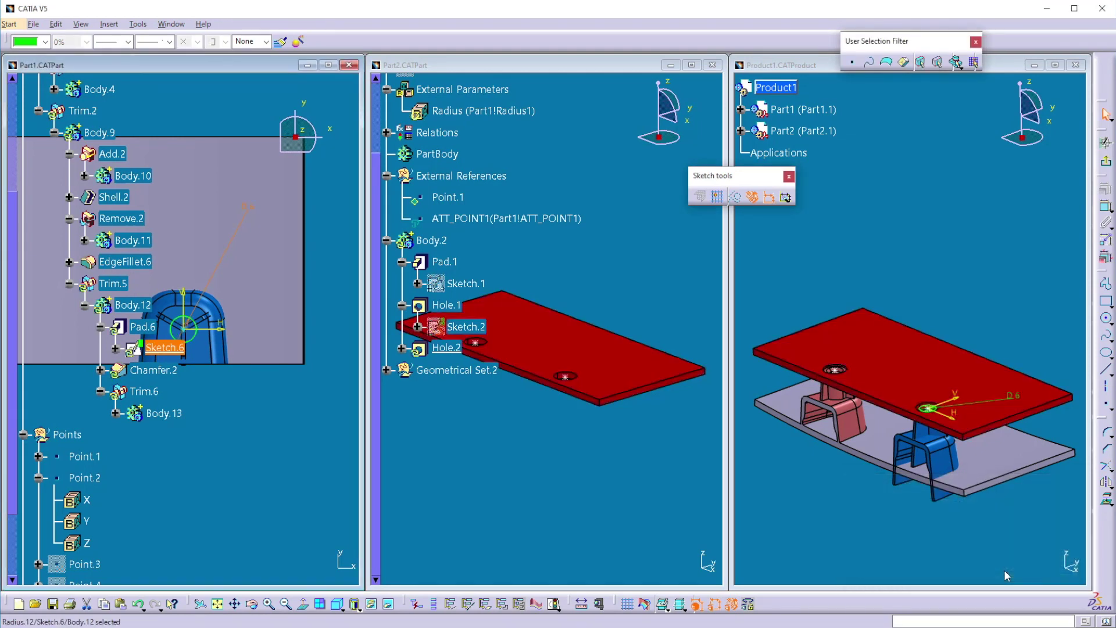
Collapse Part1's PartBody branch to bring the Part1 root into view
scroll(102, 264, "up", 2)
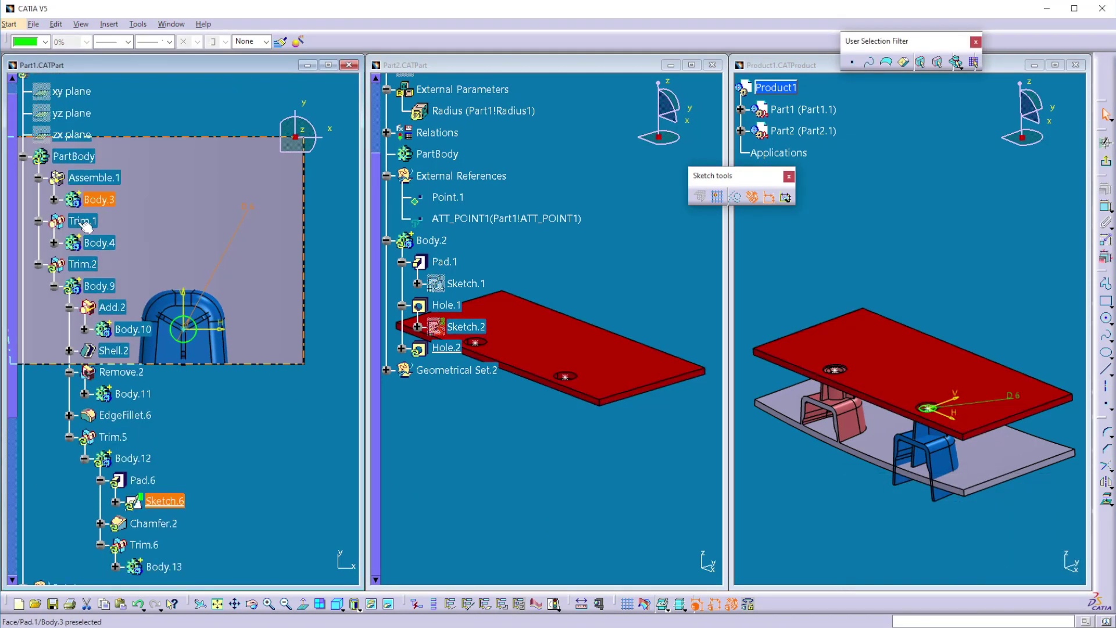
left_click(23, 156)
scroll(35, 166, "up", 1)
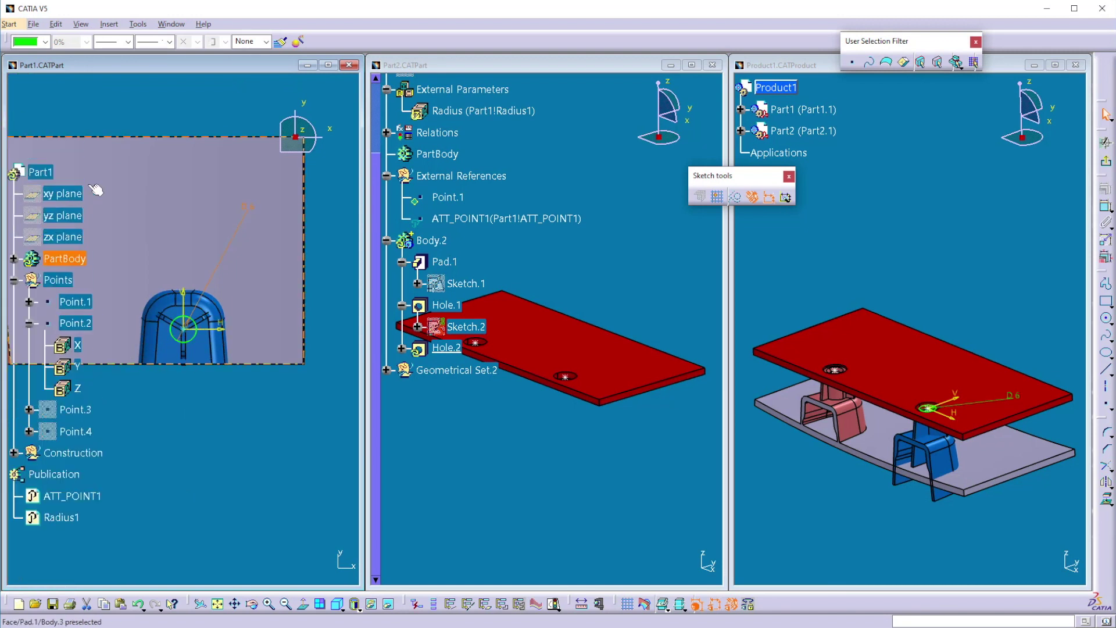
right_click(45, 171)
left_click(225, 458)
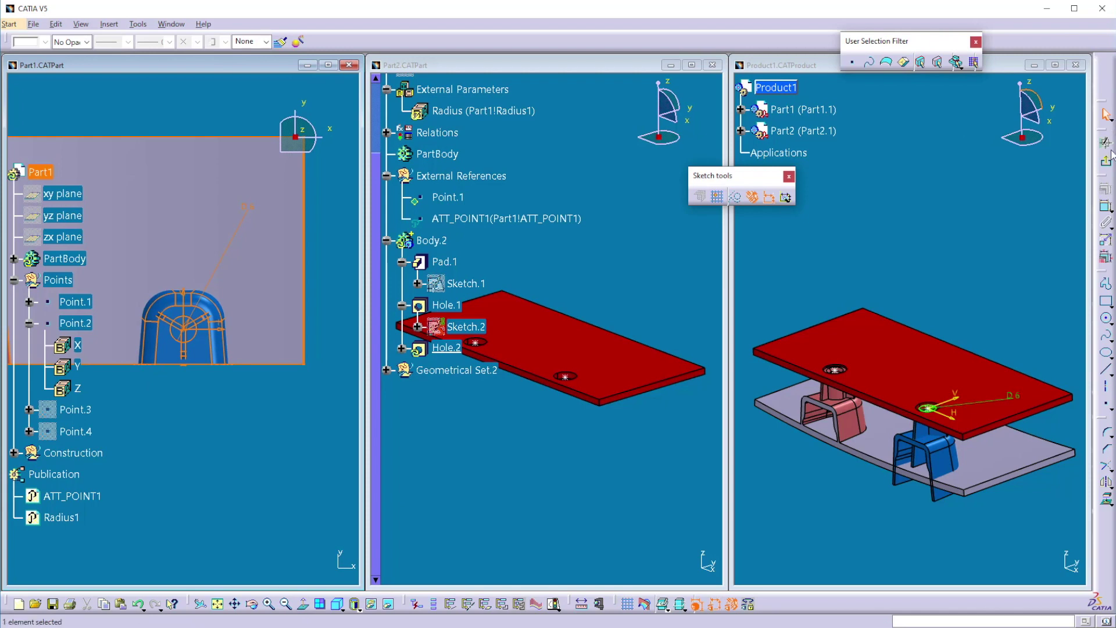
Exit the Sketcher and run Local Update on Part1
left_click(1106, 114)
right_click(38, 172)
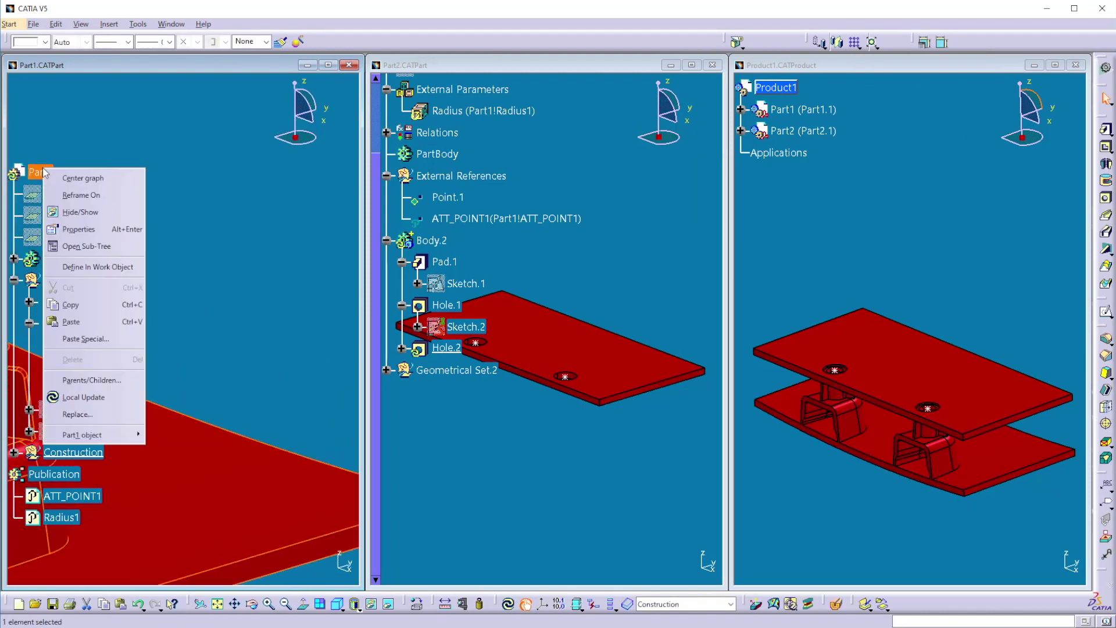
left_click(77, 398)
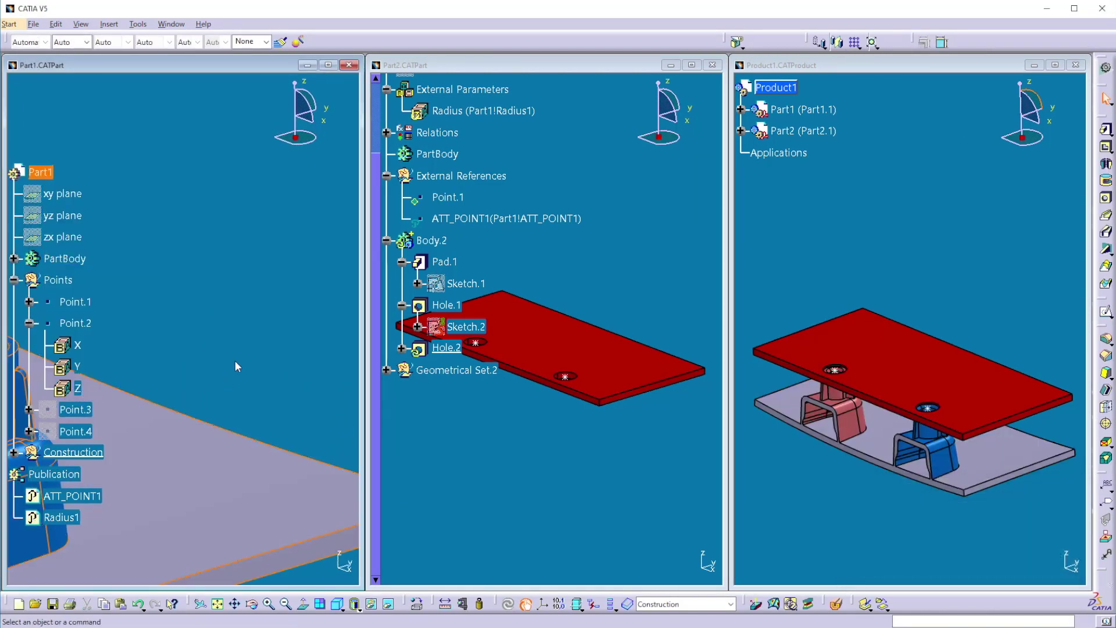
Run Local Update on Part2 and rotate the plate to inspect the resized hole
left_click(441, 142)
scroll(441, 142, "up", 3)
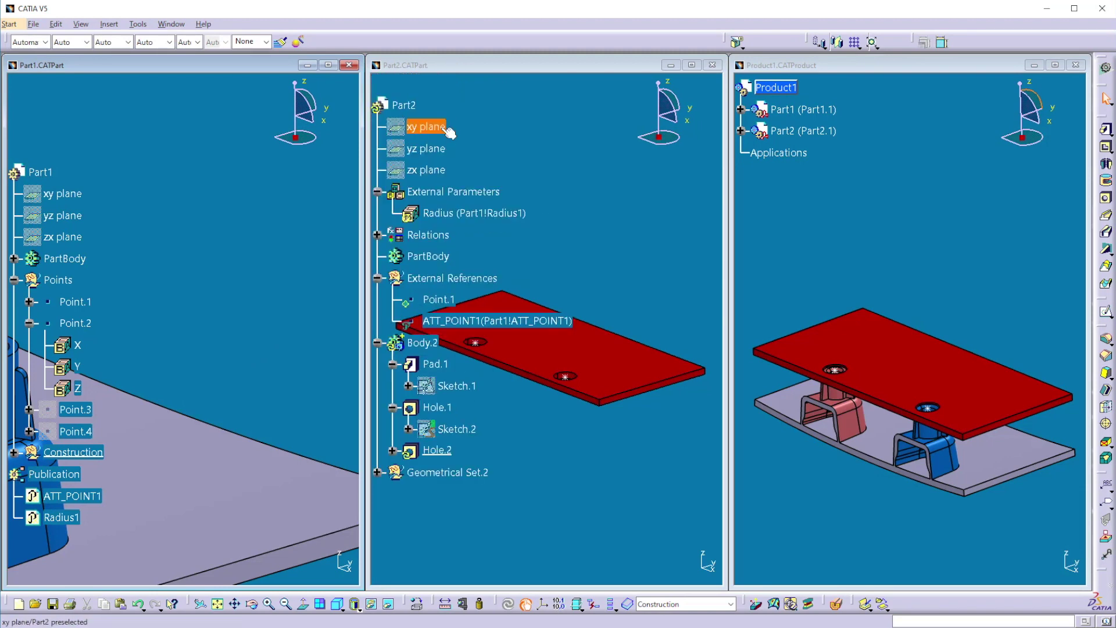
right_click(404, 106)
left_click(448, 335)
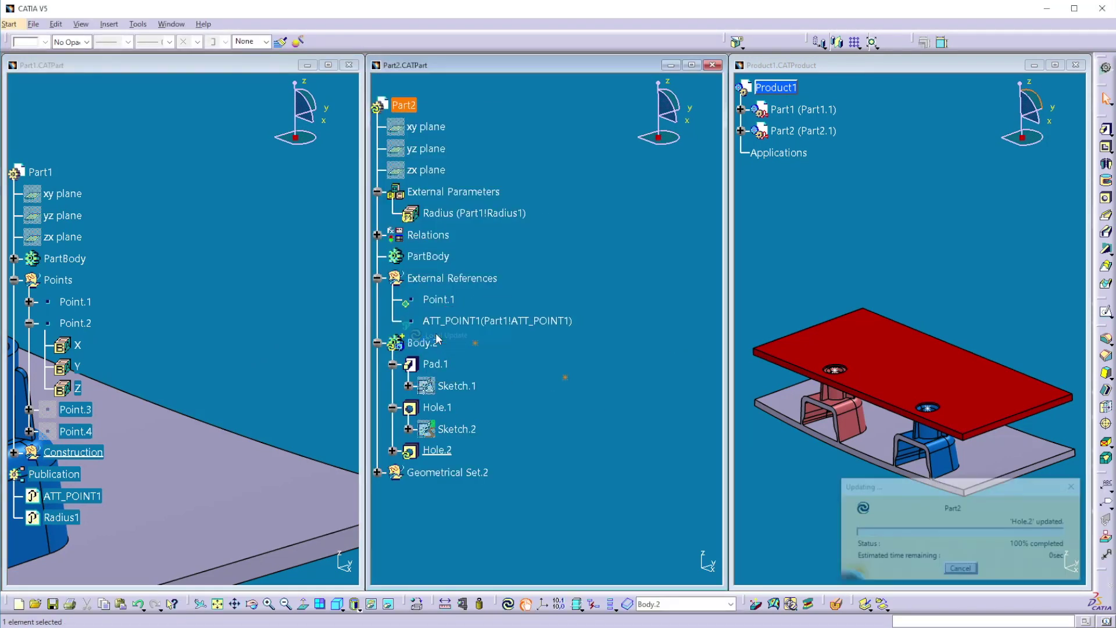
middle_click_drag(563, 413, 549, 512)
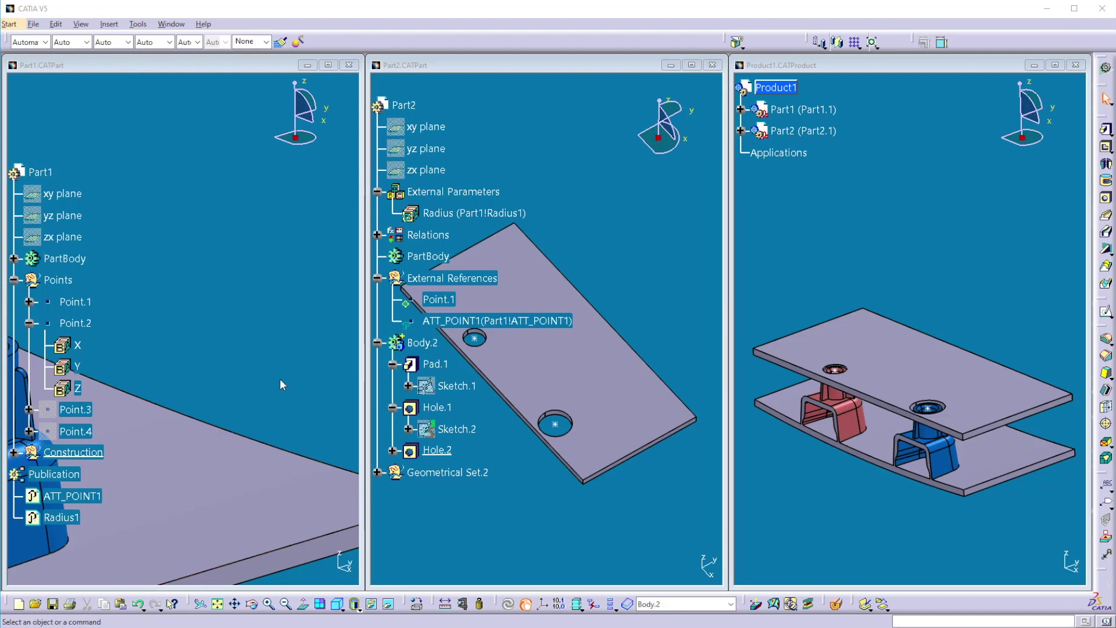
Rotate Part1's view and select the plate face
left_click(239, 406)
scroll(263, 405, "down", 2)
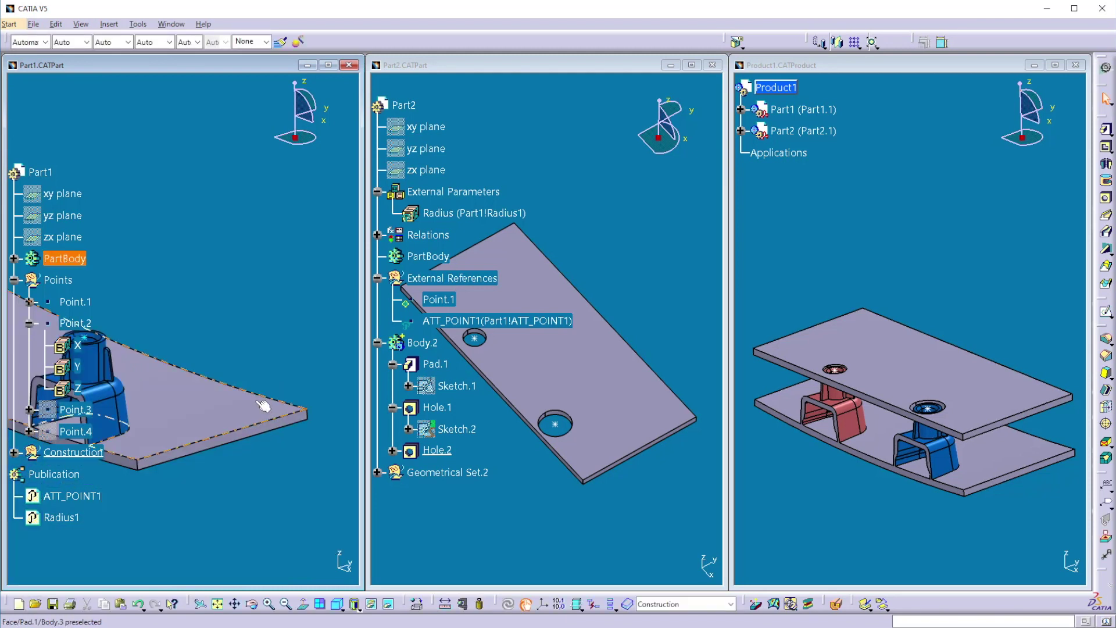
middle_click_drag(263, 405, 192, 502)
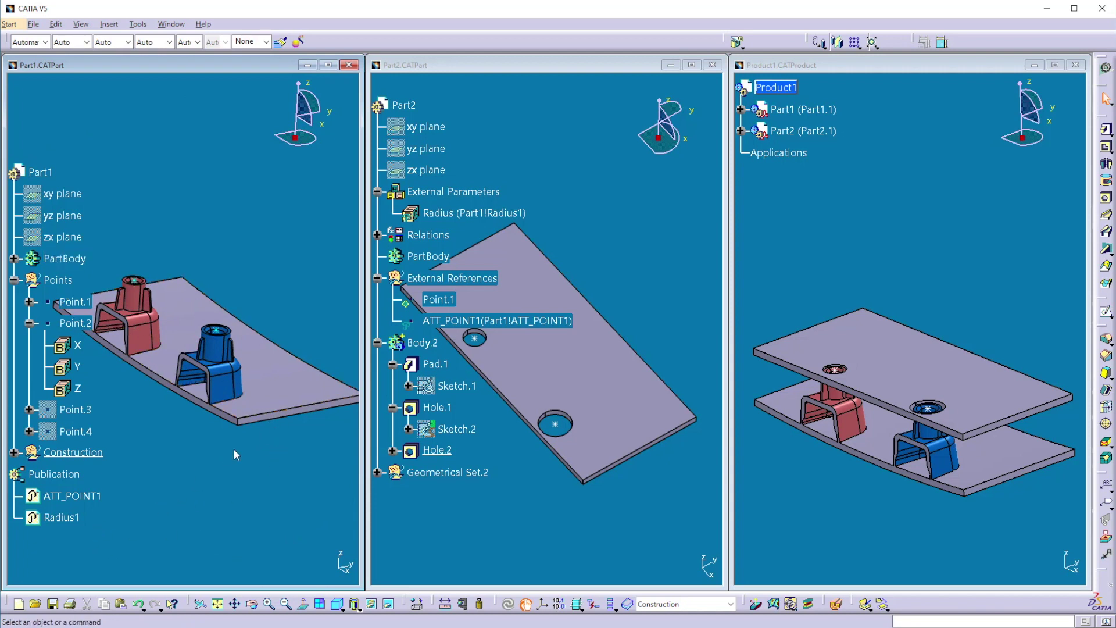
left_click(278, 396)
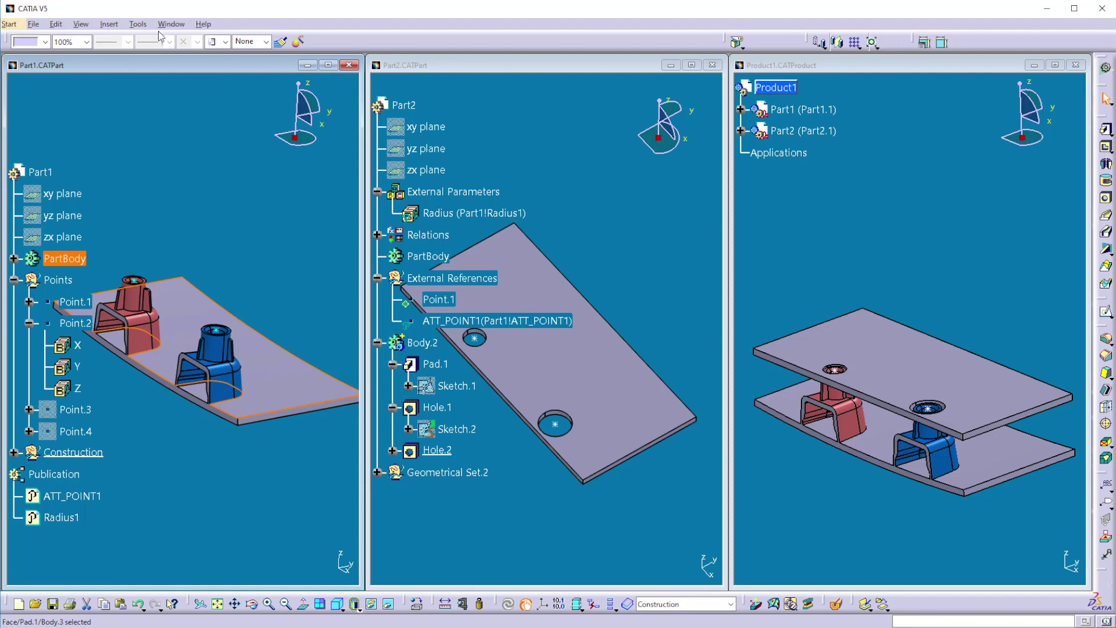
Publish the selected plate face as Face and check it under Publication
left_click(140, 24)
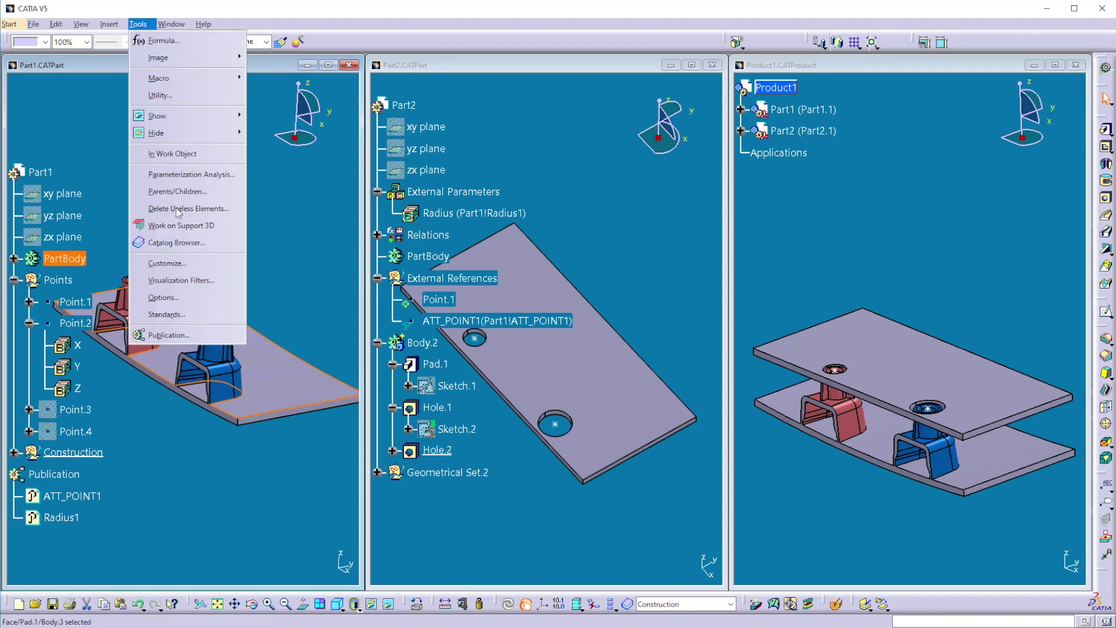
left_click(160, 335)
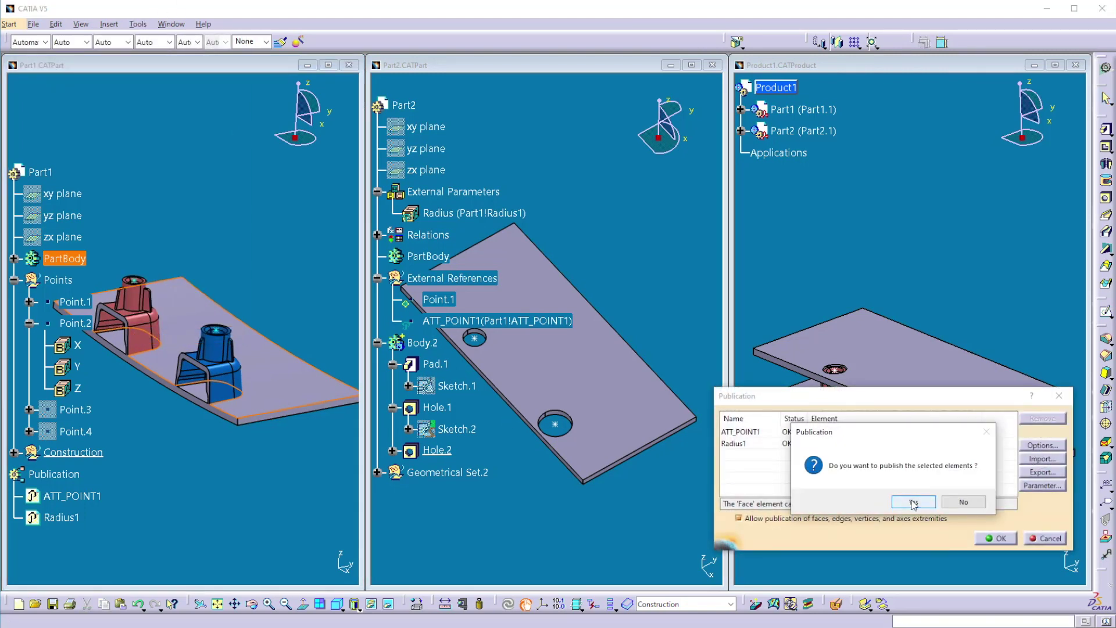
left_click(913, 502)
left_click(995, 539)
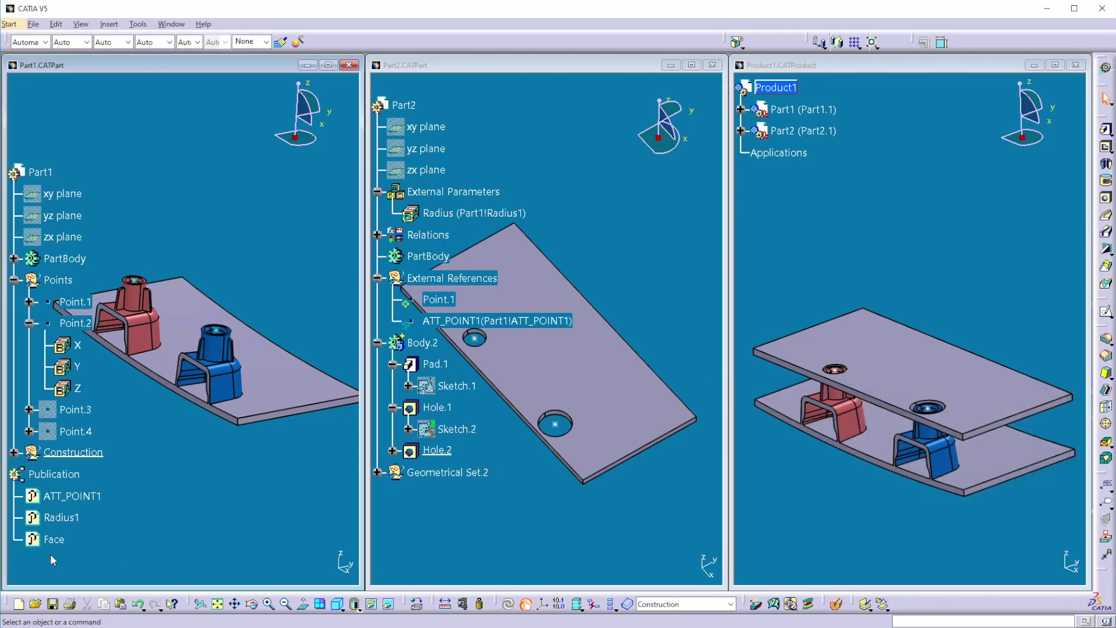
left_click(55, 540)
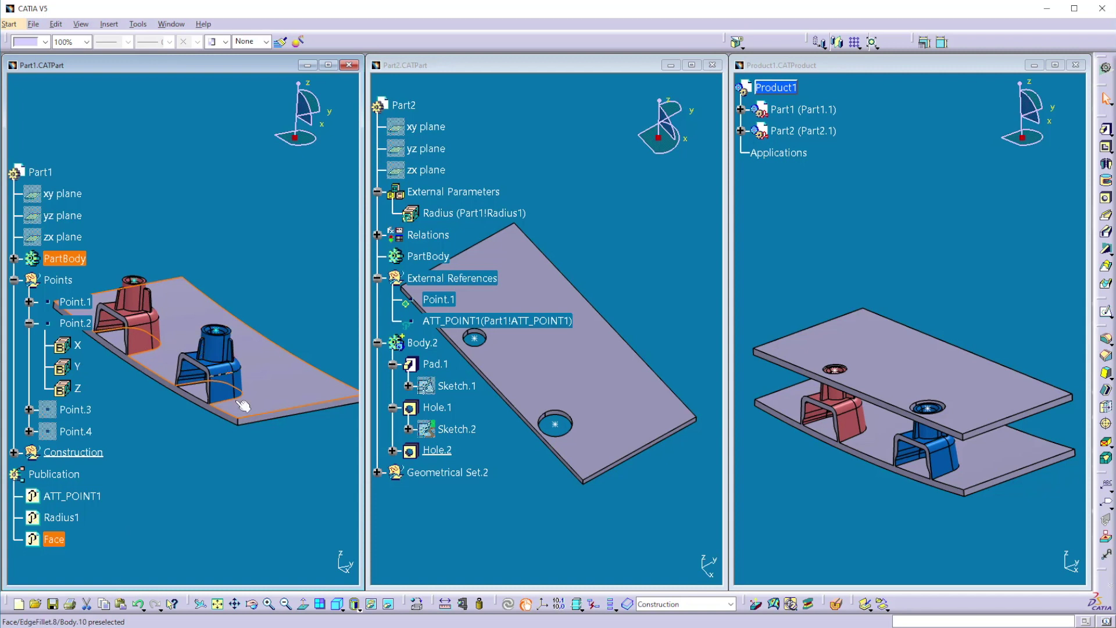
left_click(246, 454)
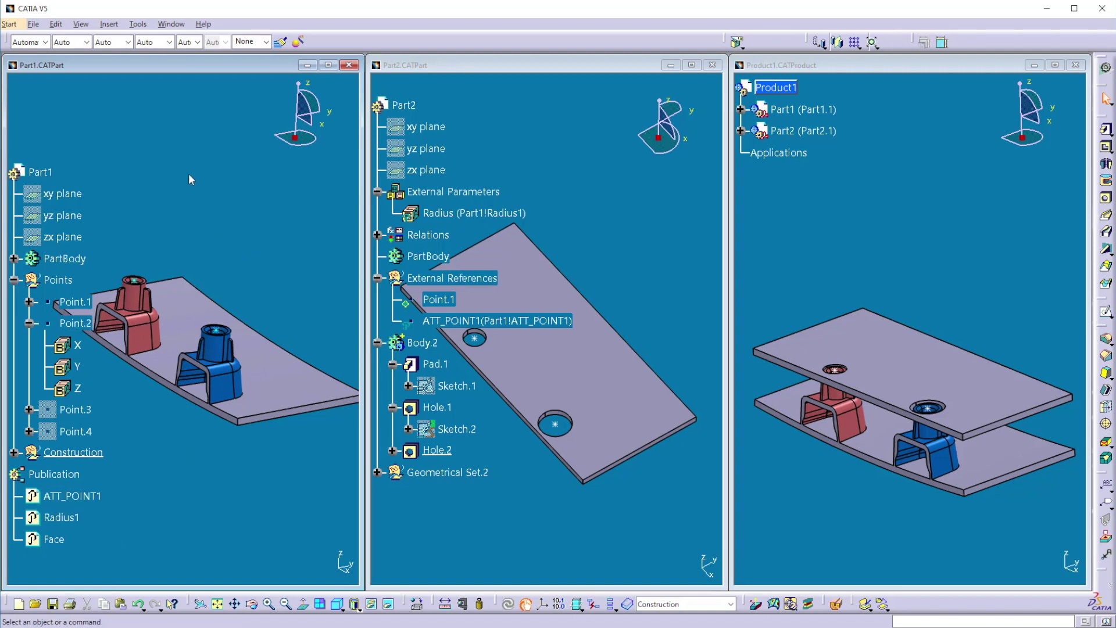
Publish the blue part's axis via Other Selection, adding Axis to Part1's publications
left_click(137, 24)
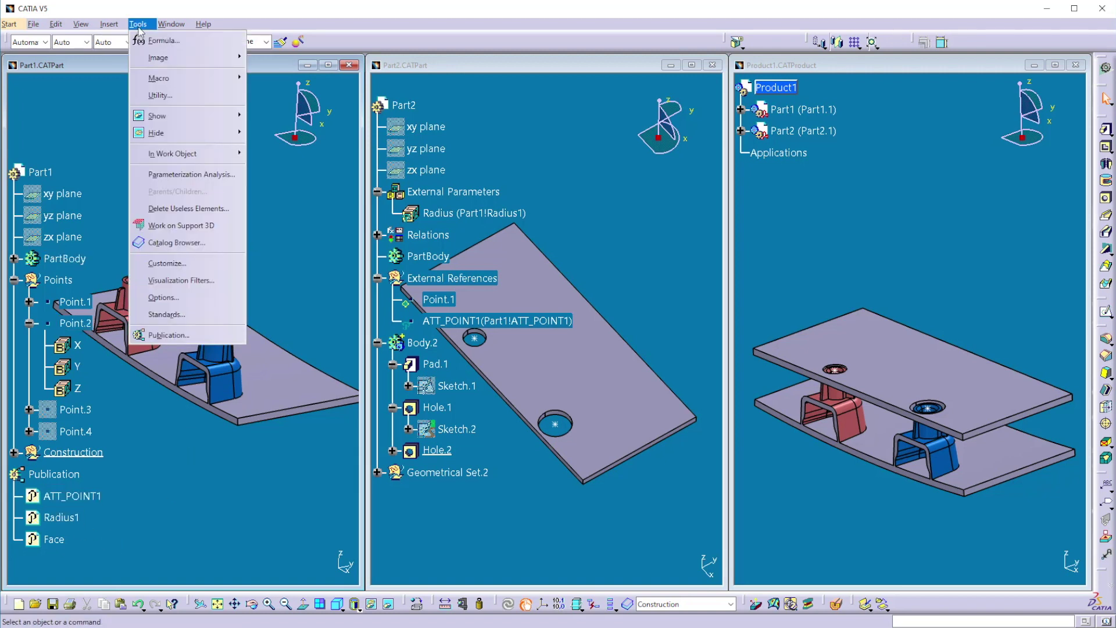
left_click(169, 335)
right_click(217, 344)
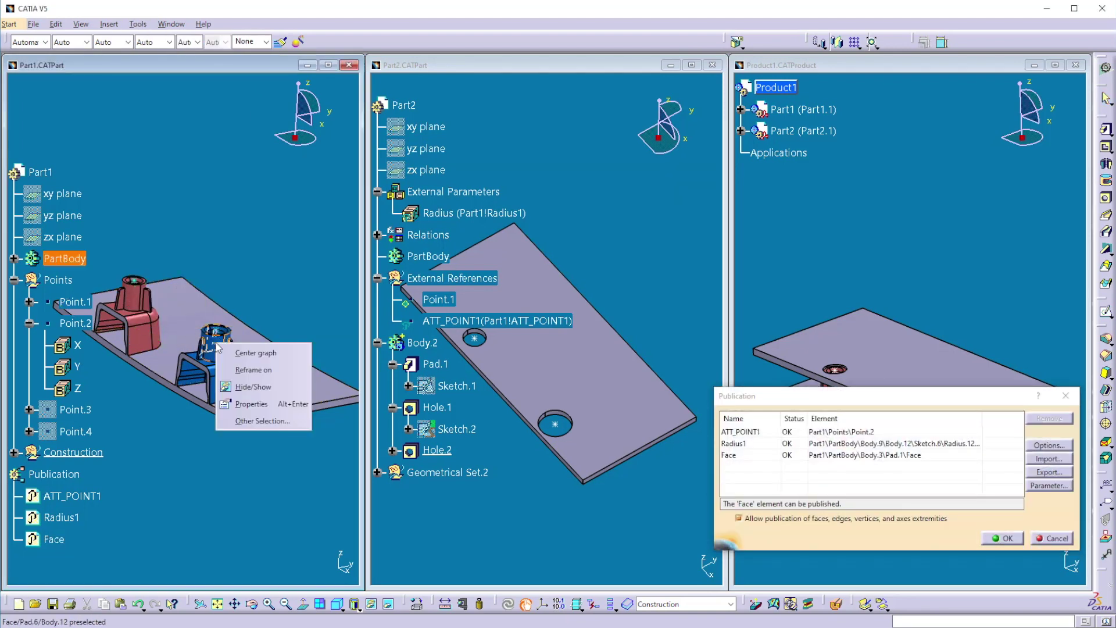
left_click(245, 422)
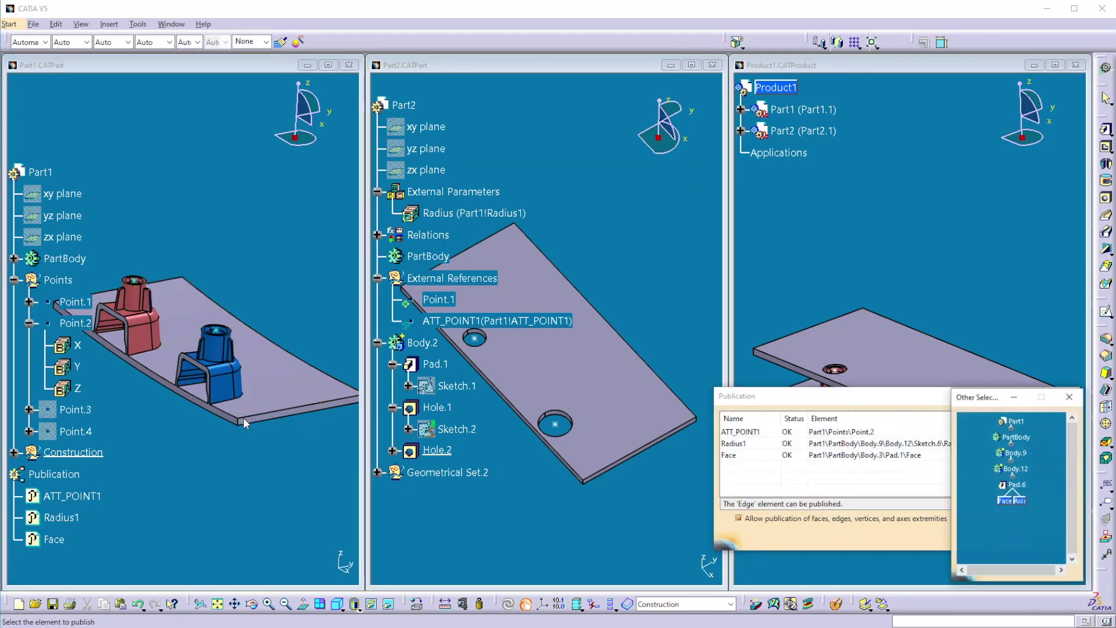
left_click(1028, 502)
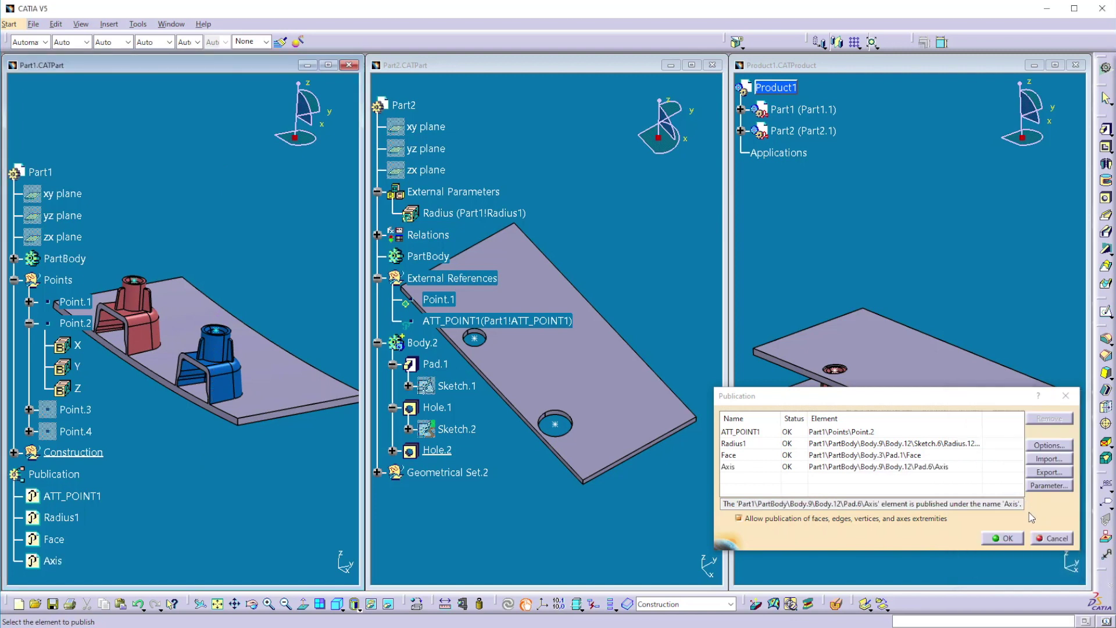
left_click(1006, 539)
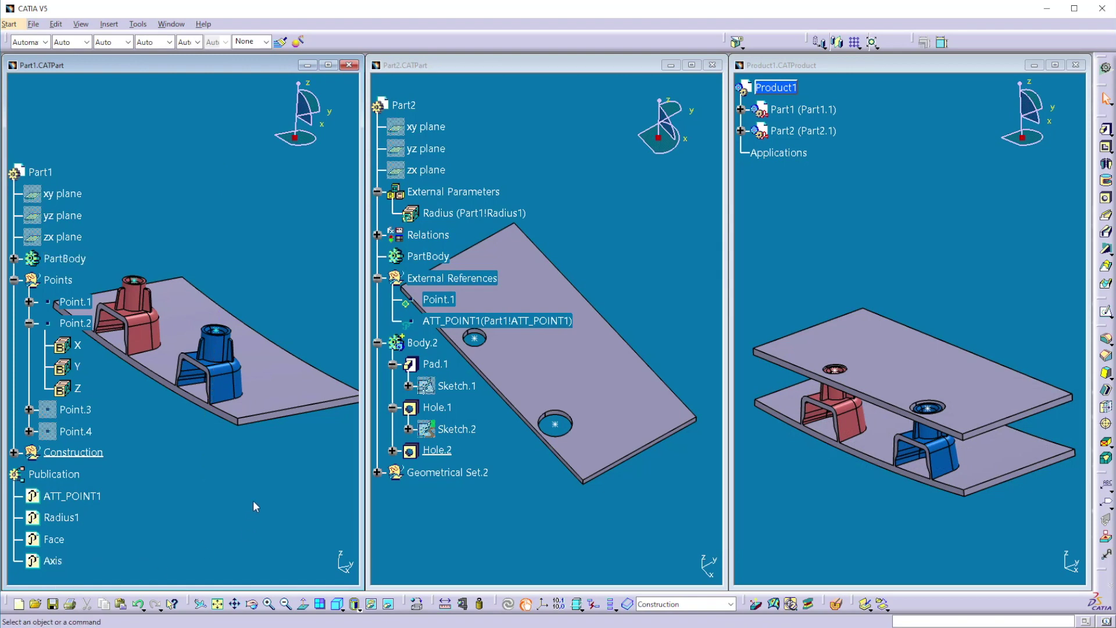
Publish a plate corner vertex as Vertex
left_click(138, 23)
left_click(169, 336)
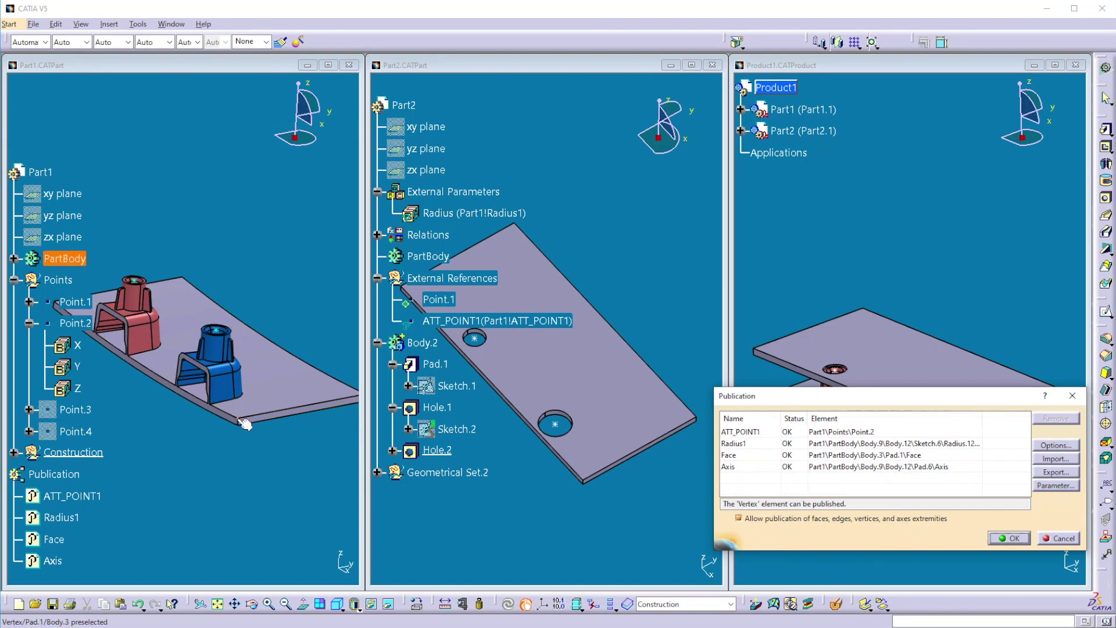
left_click(243, 423)
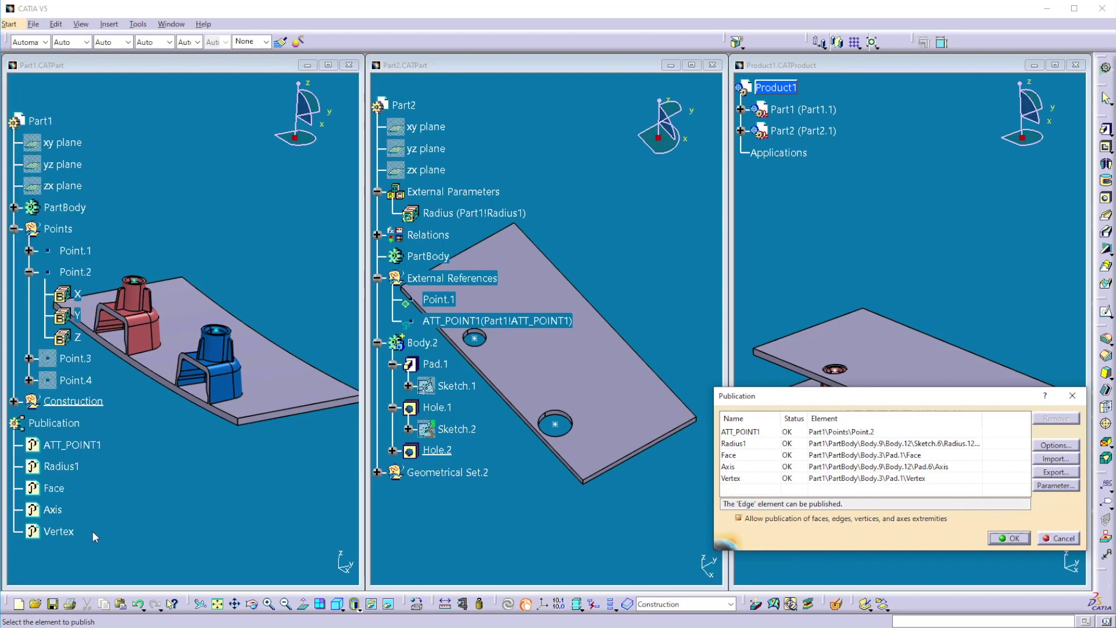
left_click(1007, 538)
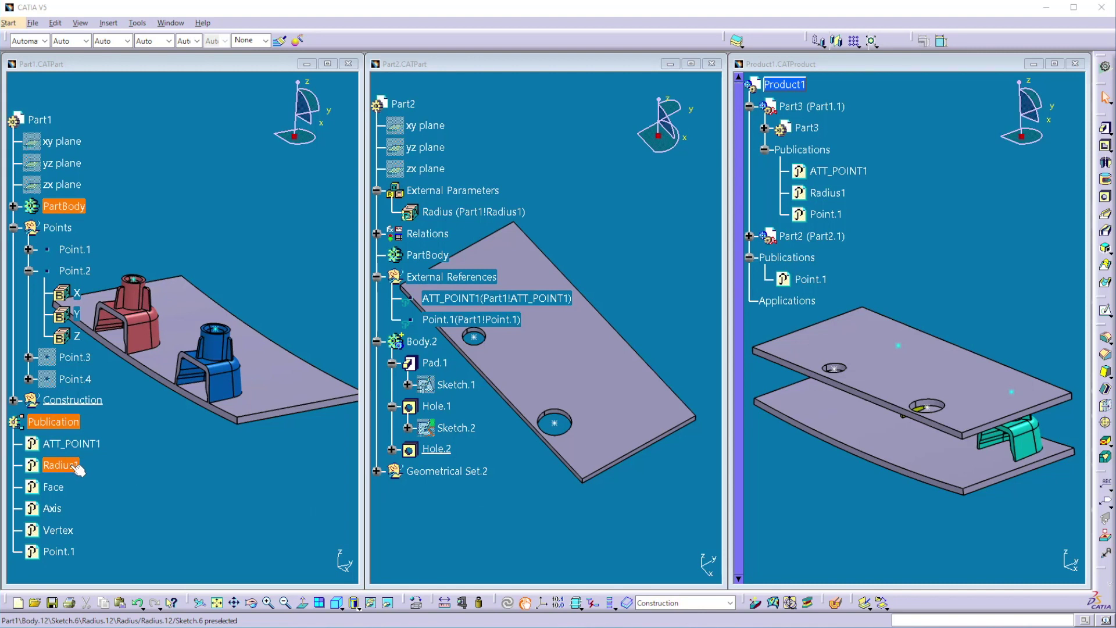
right_click(81, 446)
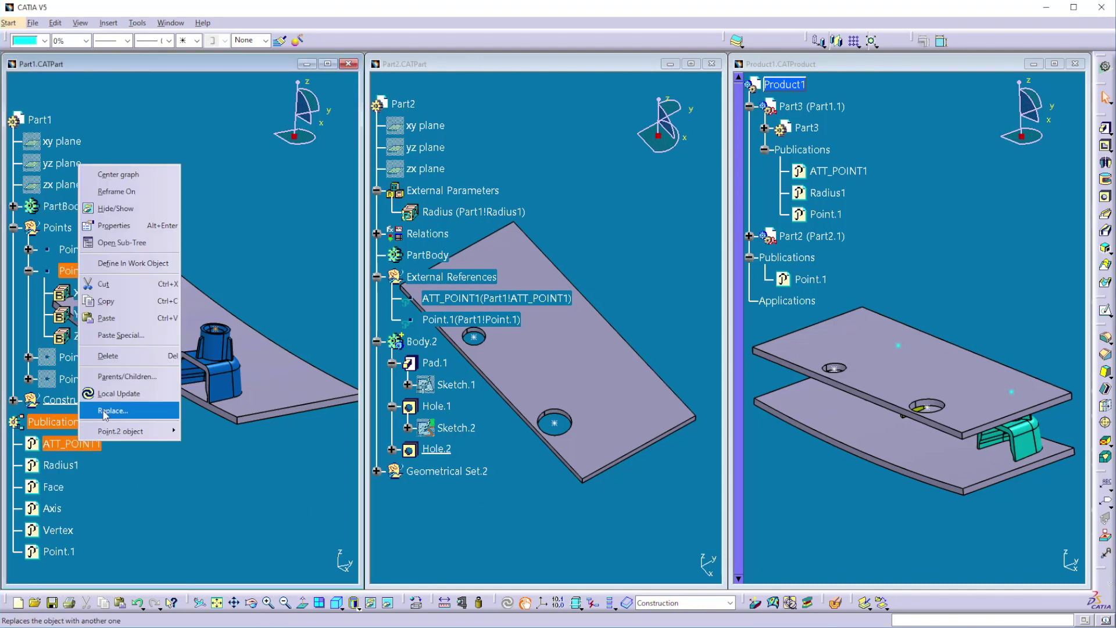
left_click(116, 357)
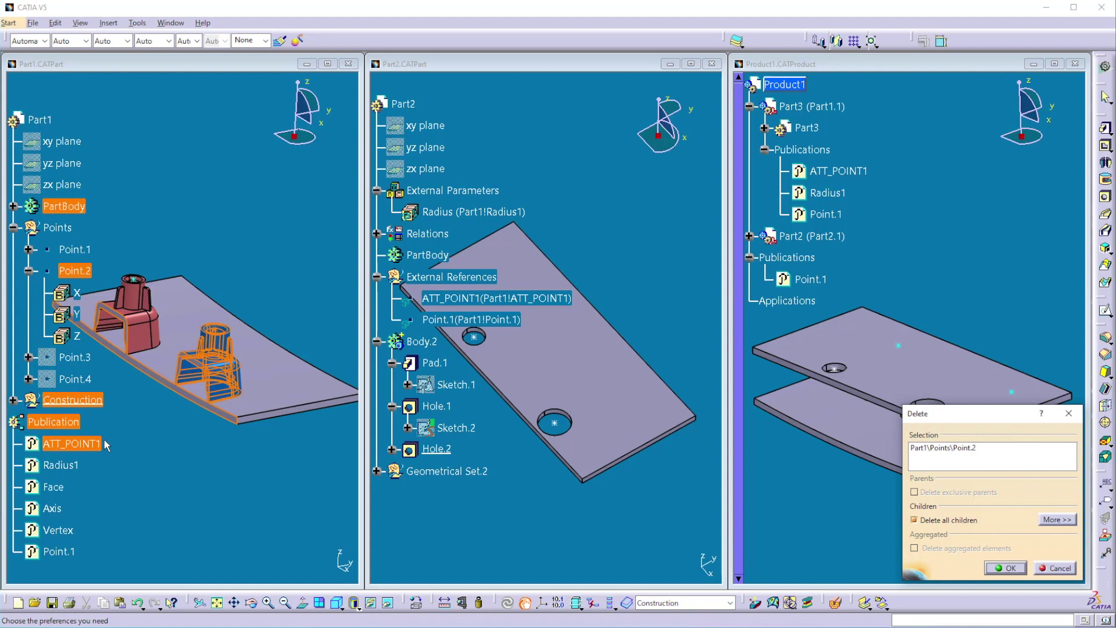
left_click(1057, 568)
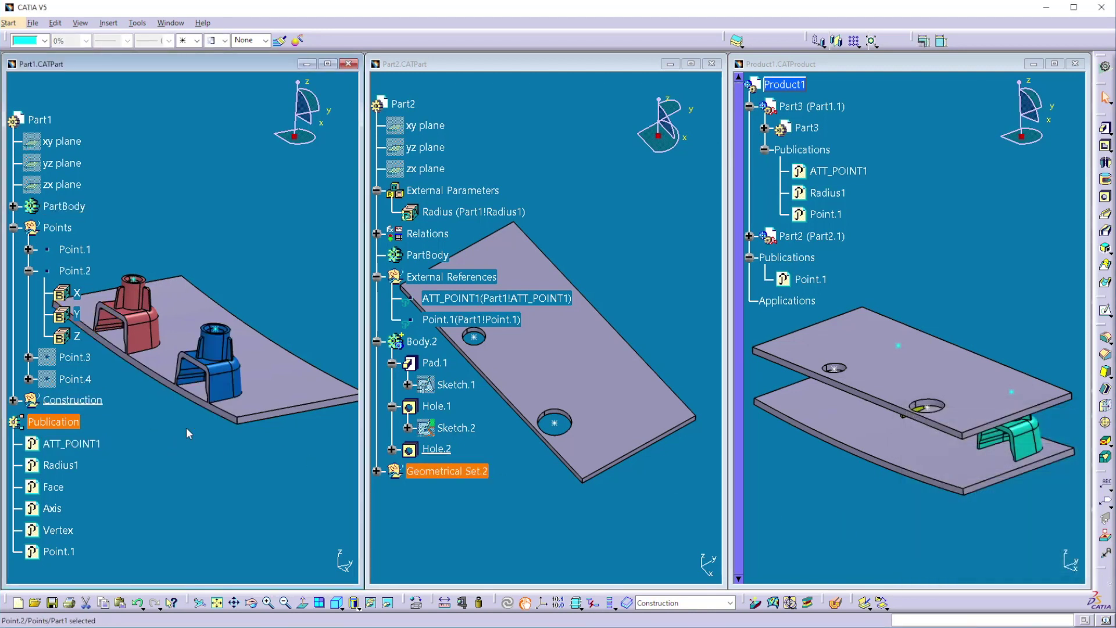
Delete the Vertex, Axis and Face rows in the Publication dialog, keeping ATT_POINT1, Radius1, Point.1
left_click(138, 23)
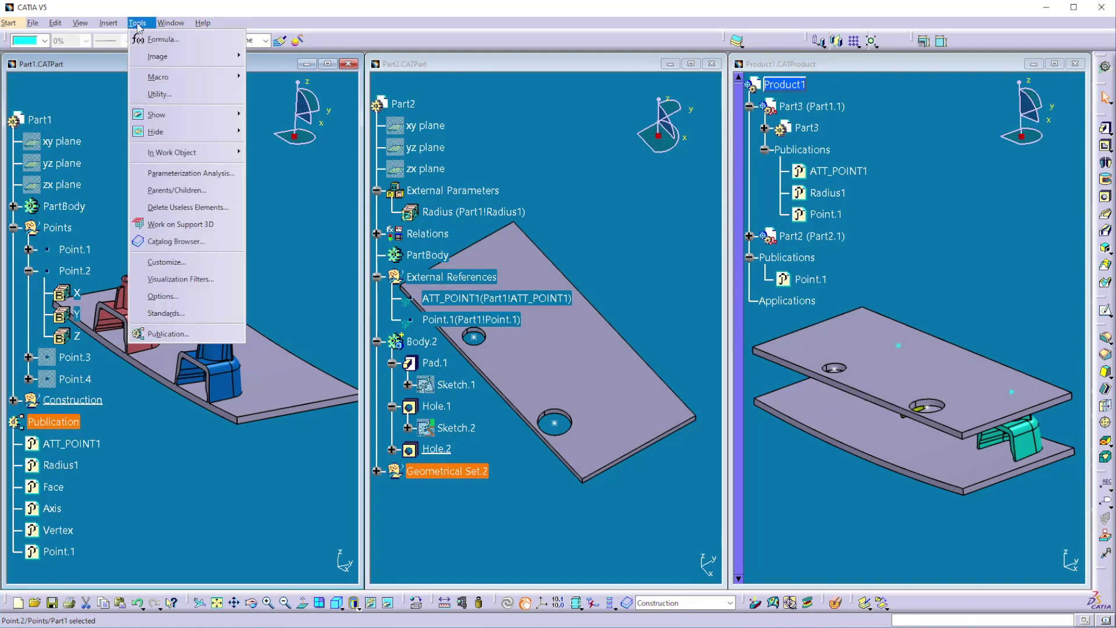
left_click(169, 334)
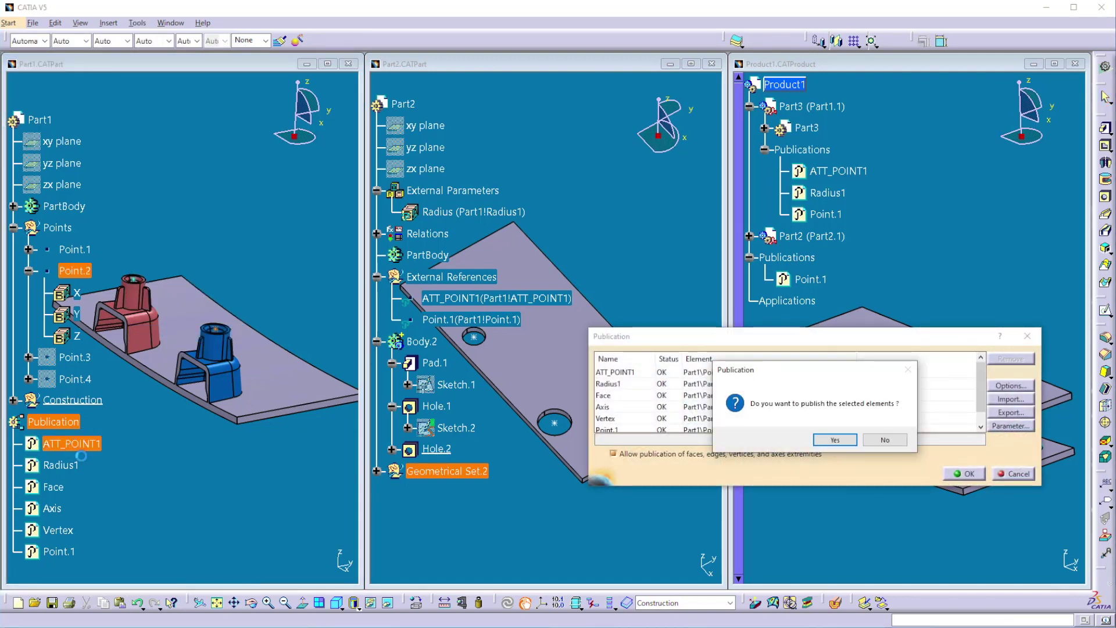
left_click(884, 440)
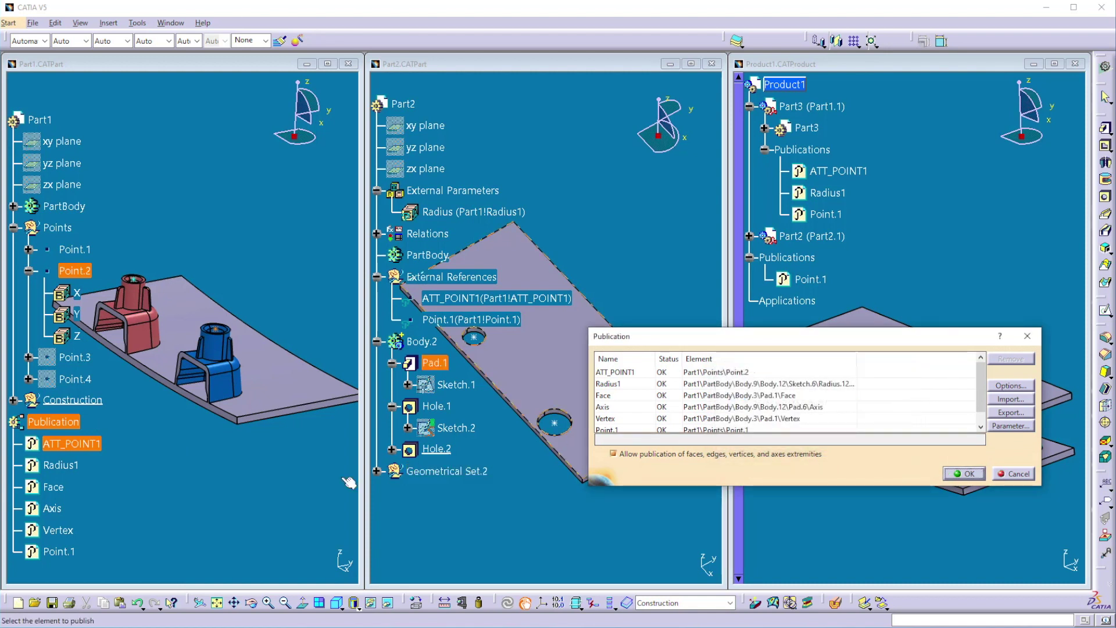
left_click(607, 418)
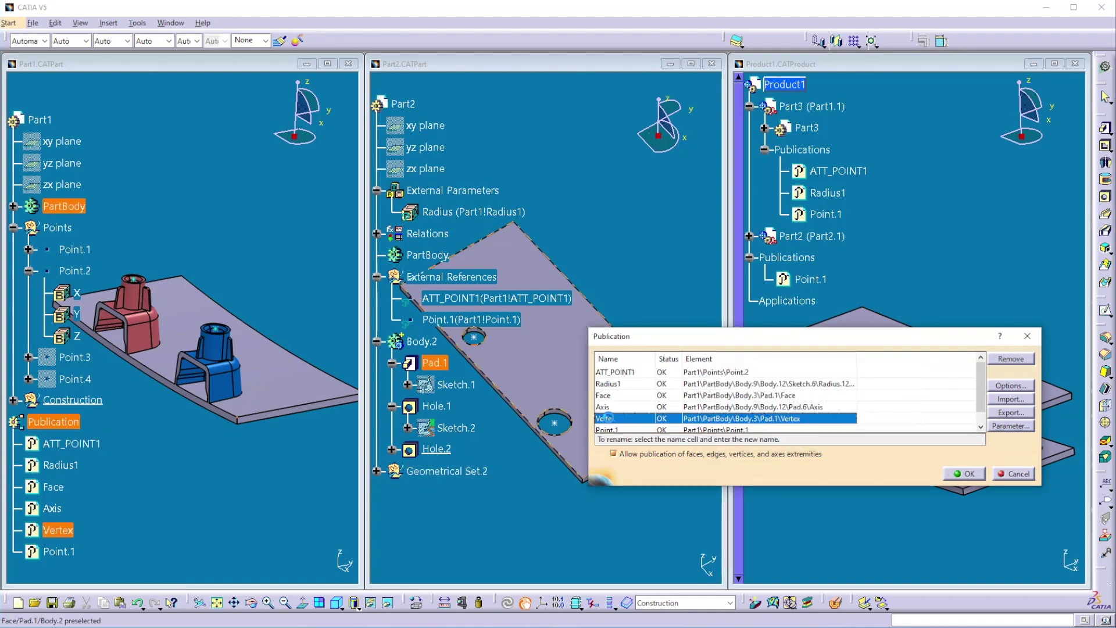
left_click(1011, 358)
left_click(609, 419)
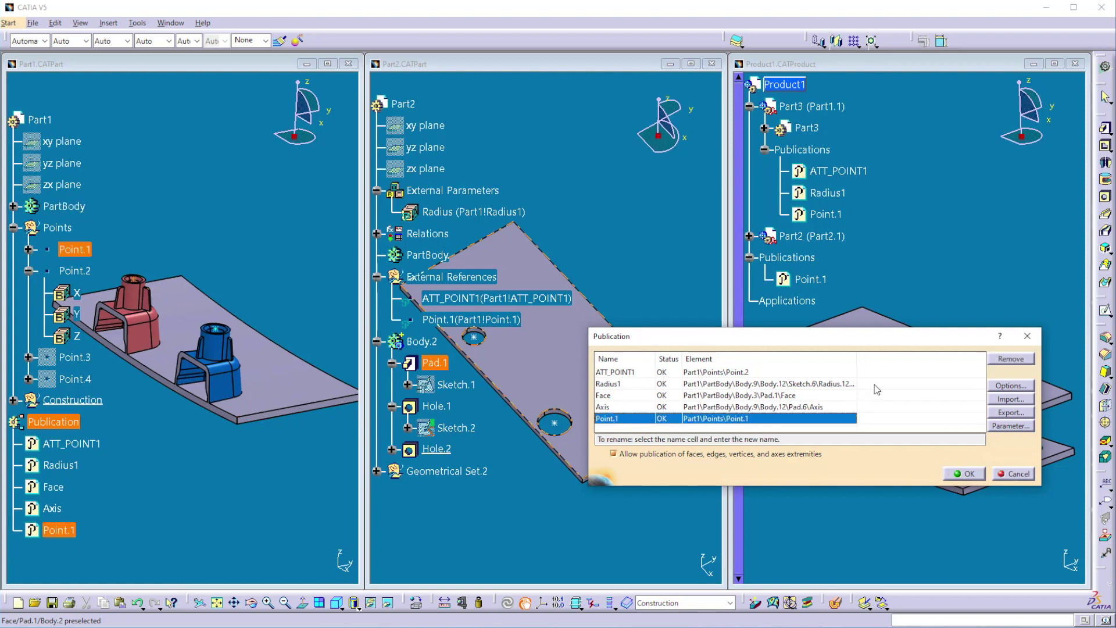
key("Up")
left_click(1011, 359)
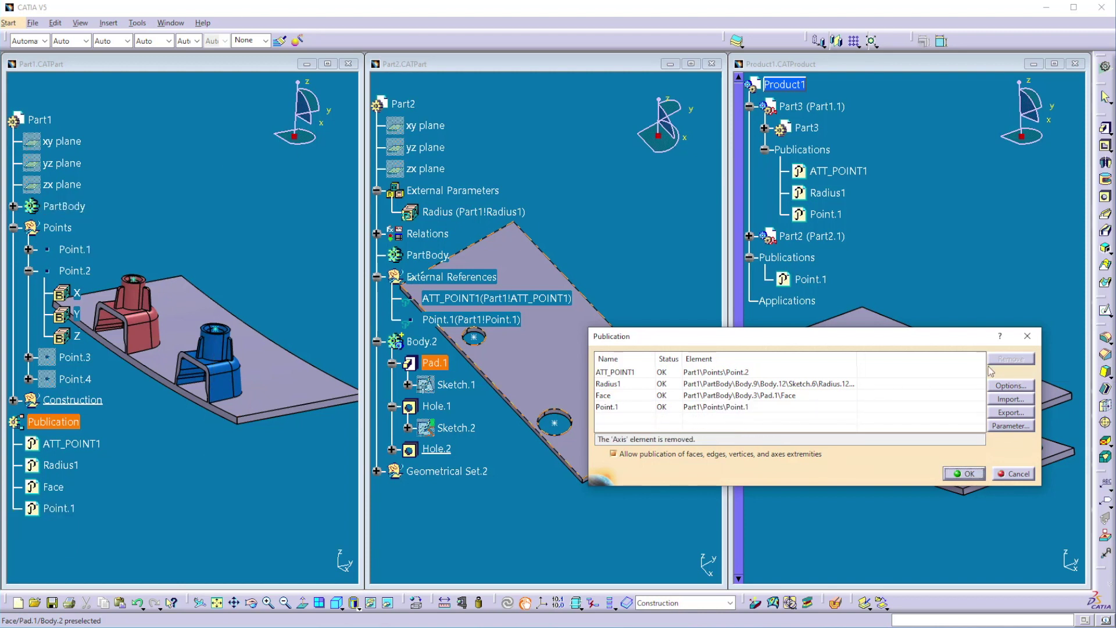
key("Up")
left_click(1011, 358)
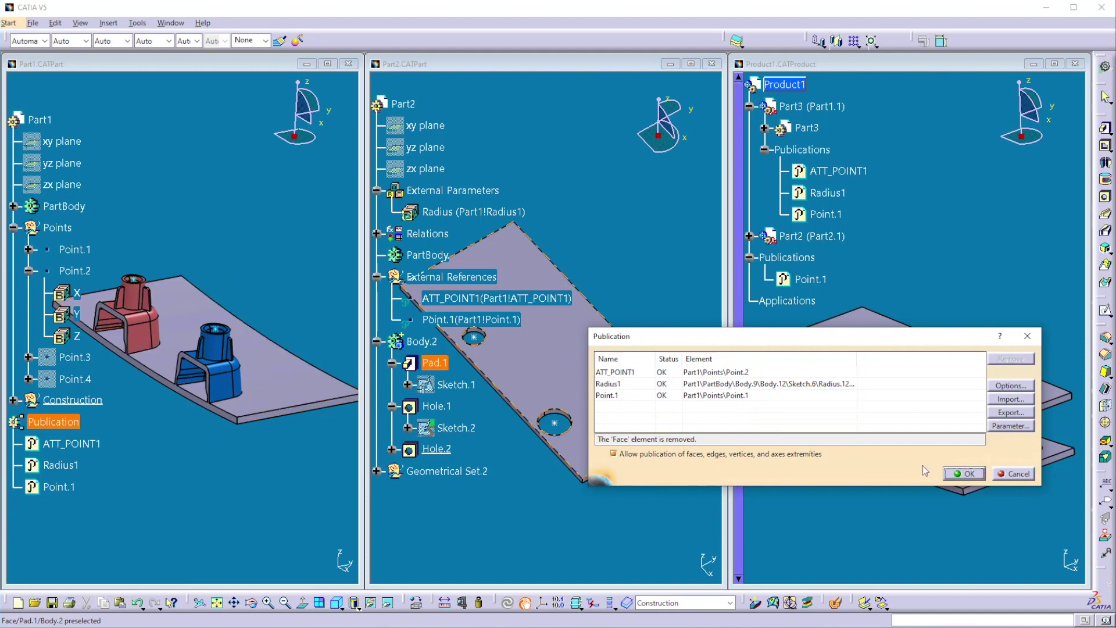
left_click(965, 475)
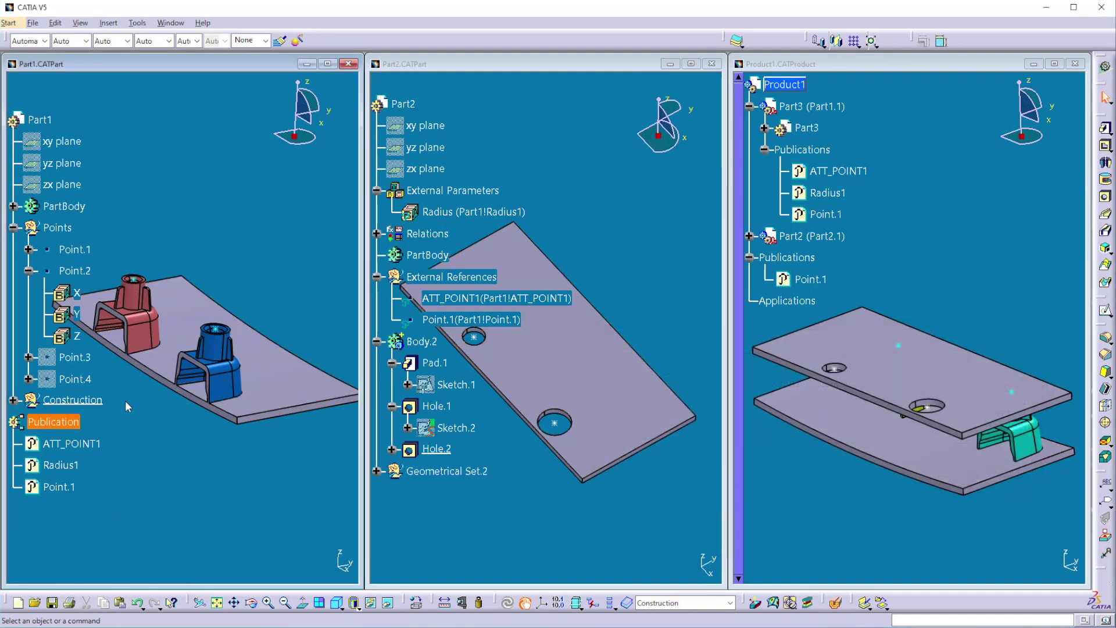